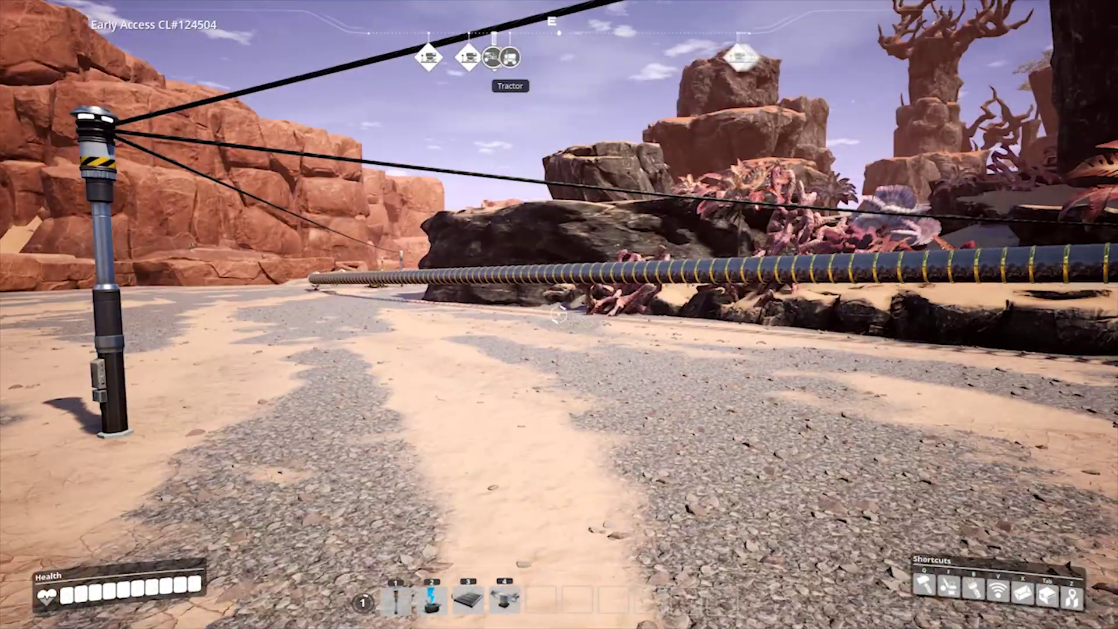
# Step: Send the !fly chat command, then open the HUB's Equipment Workshop crafting window
pyautogui.press('Return')
pyautogui.write('!fly')
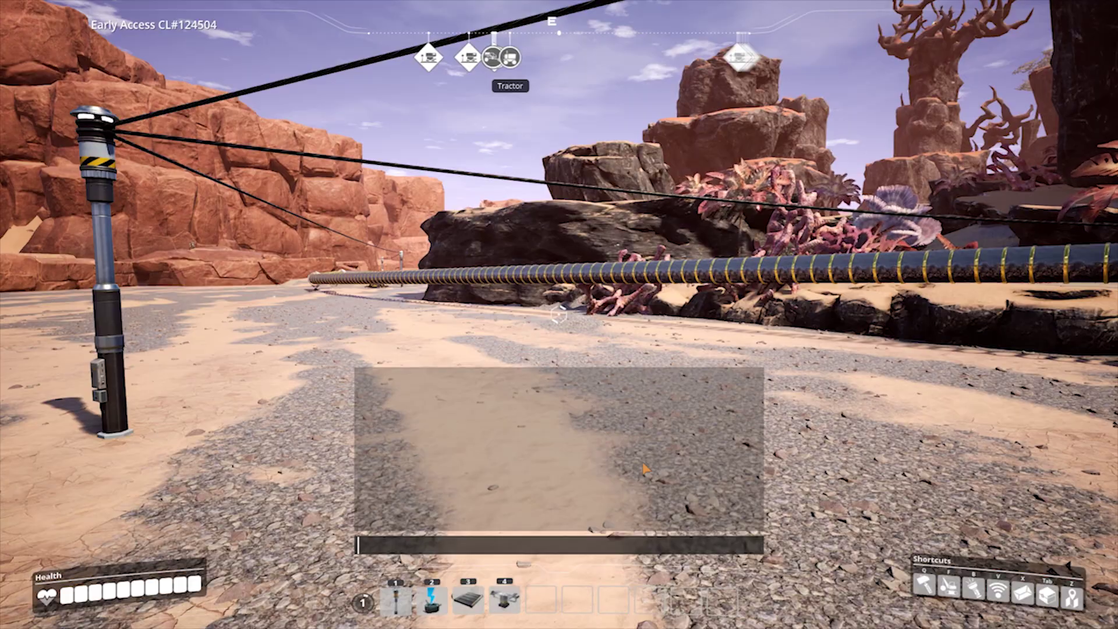
pyautogui.press('Return')
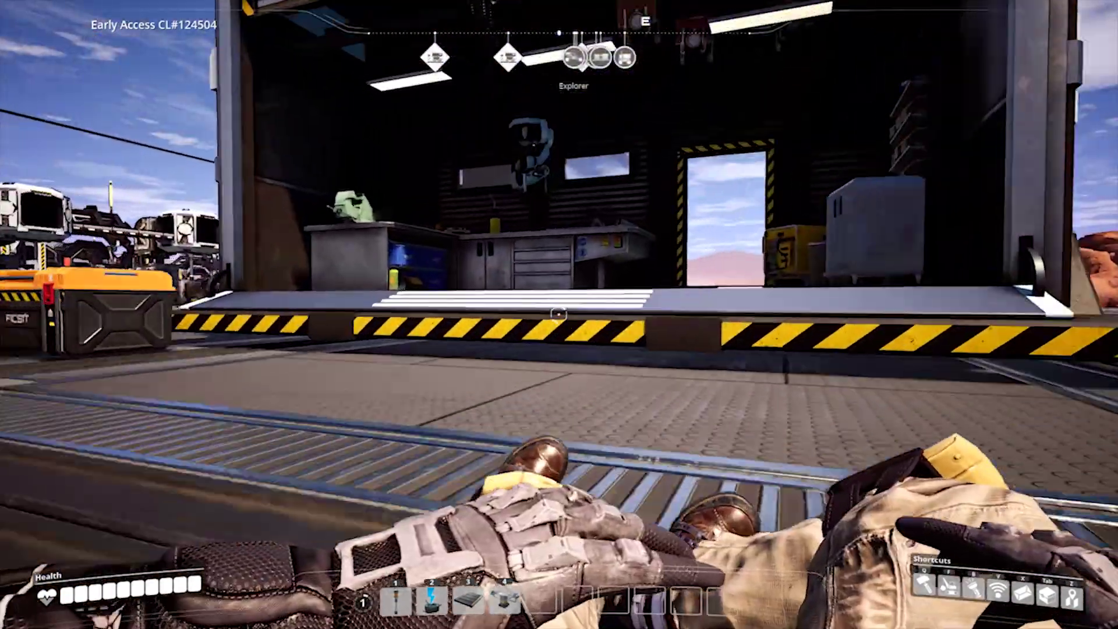
pyautogui.press('e')
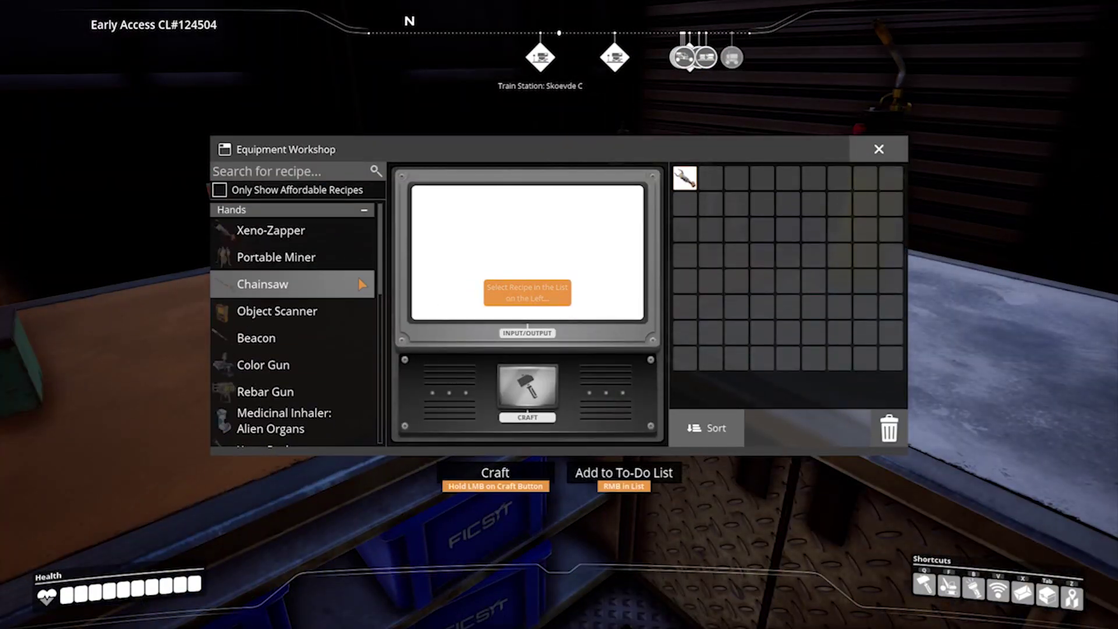
pyautogui.moveTo(379, 274); pyautogui.dragTo(379, 431)
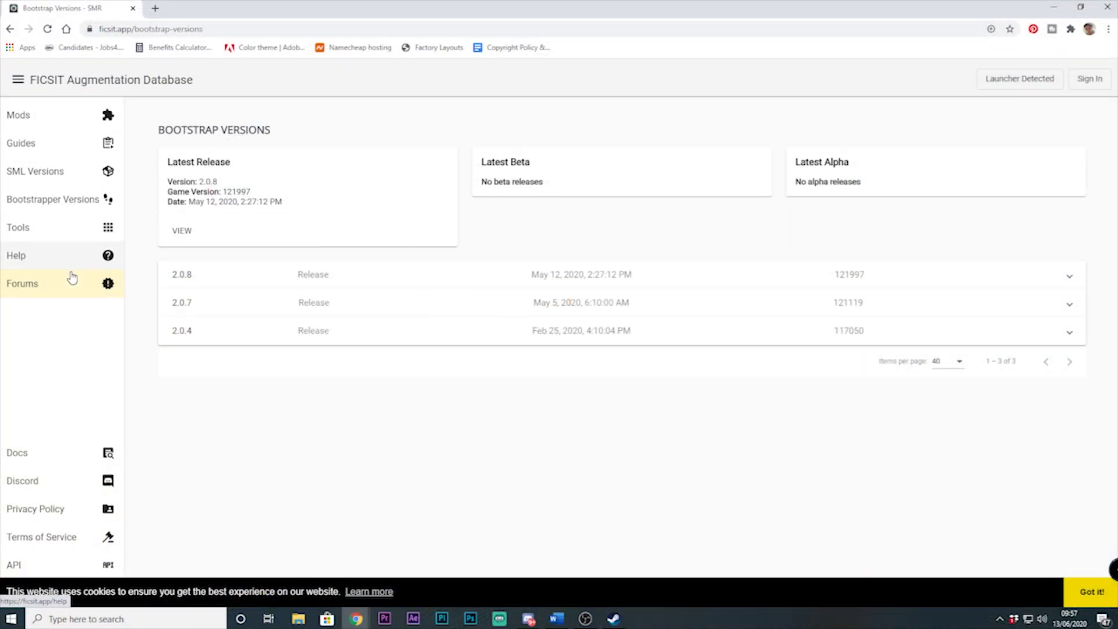
# Step: Download and keep msdia140.dll and xinput1_3.dll from the bootstrapper 2.0.8 GitHub release
pyautogui.click(76, 278)
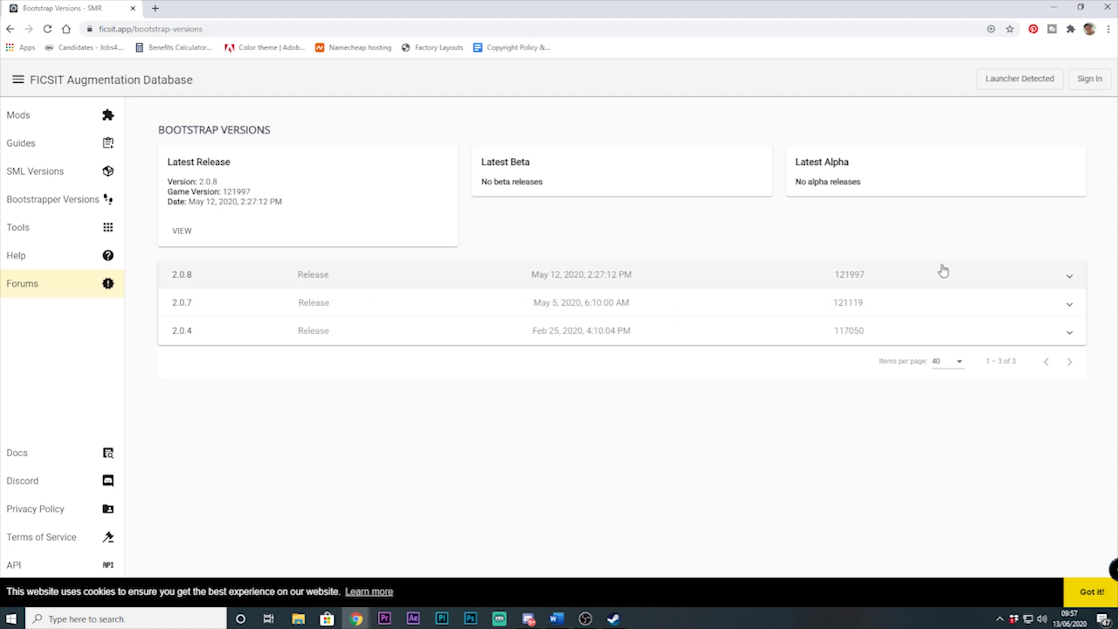
pyautogui.click(1073, 276)
pyautogui.click(1059, 356)
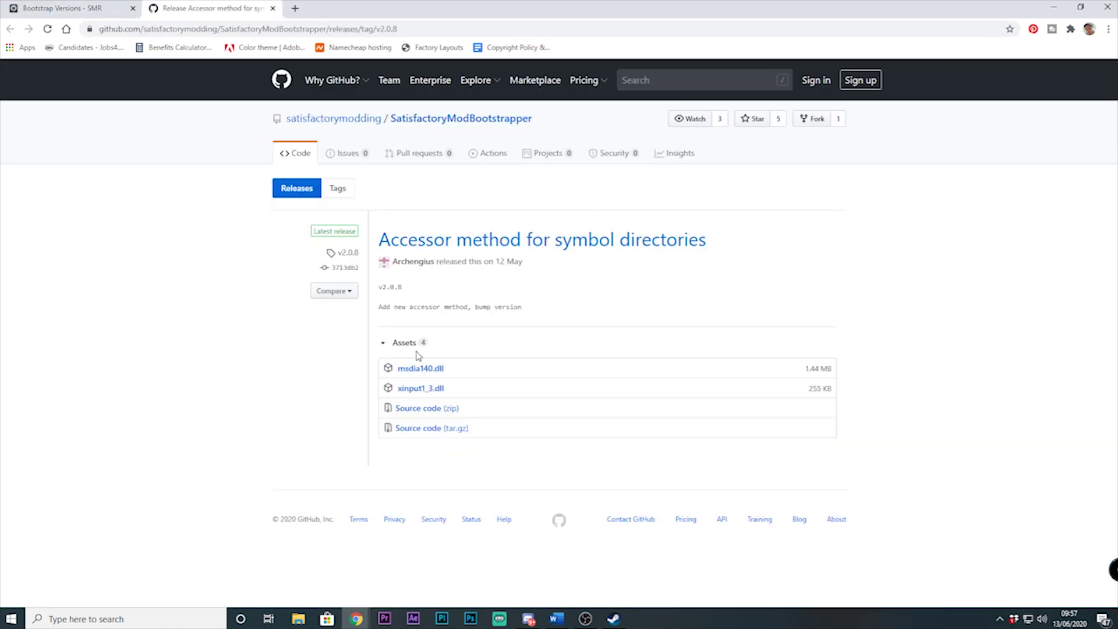
pyautogui.click(405, 369)
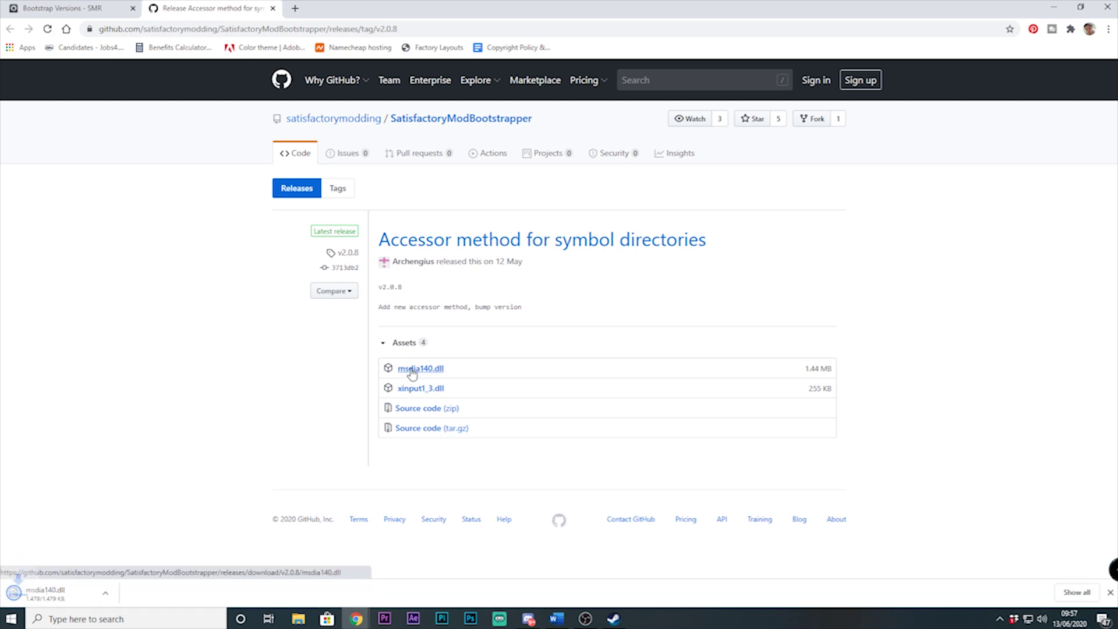
pyautogui.click(409, 394)
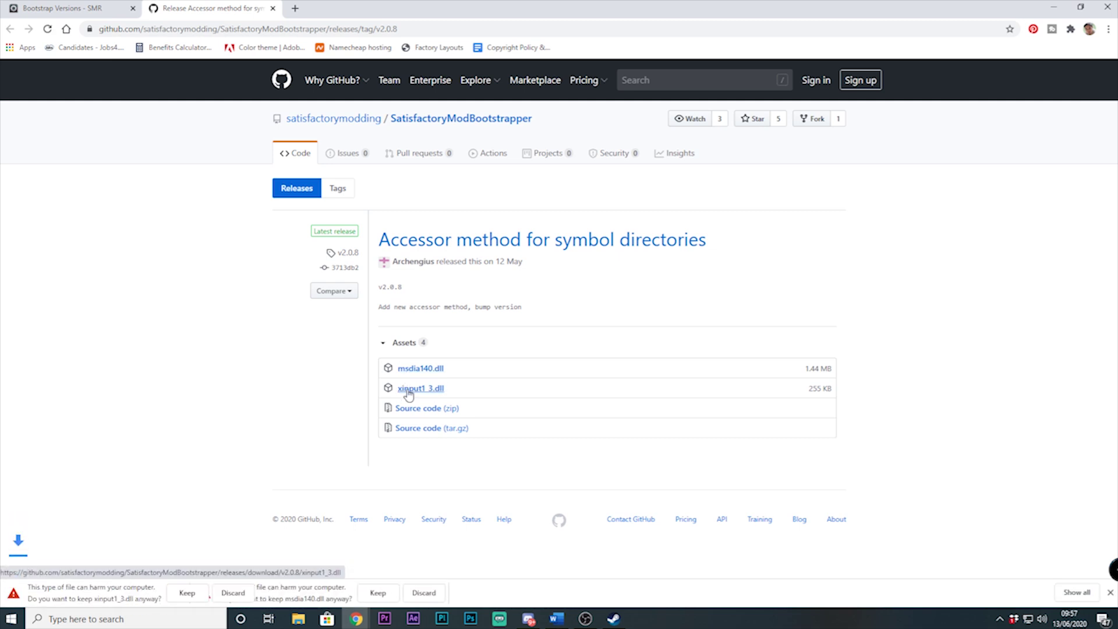
pyautogui.click(187, 592)
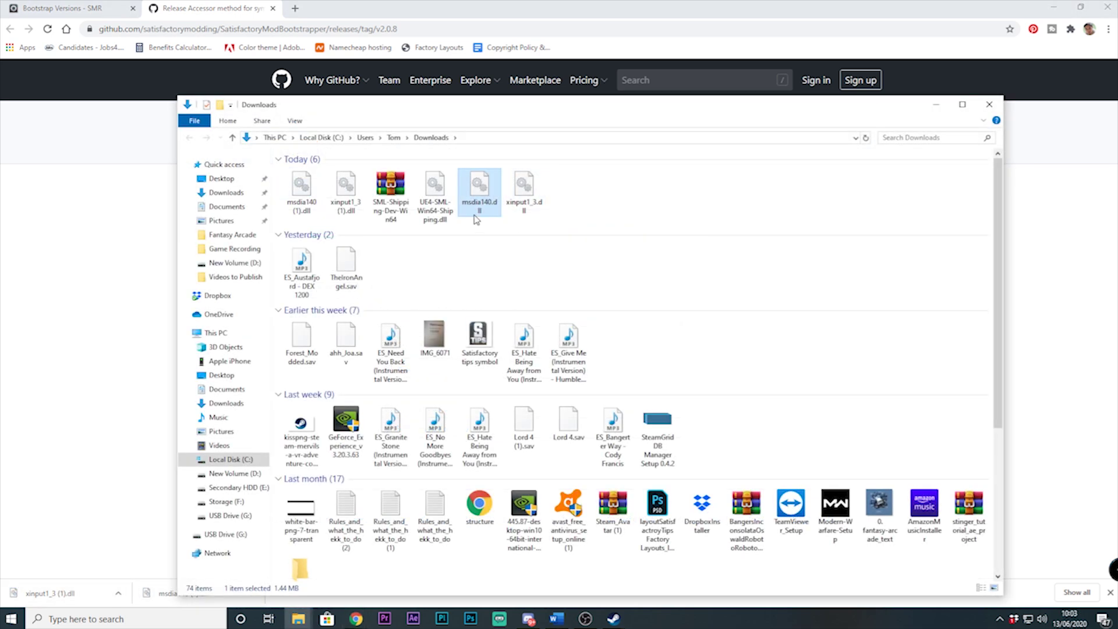
# Step: Copy both downloaded DLLs, msdia140.dll and xinput1_3.dll, from the Downloads folder
pyautogui.keyDown('ctrl'); pyautogui.click(526, 199); pyautogui.keyUp('ctrl')
pyautogui.rightClick(525, 196)
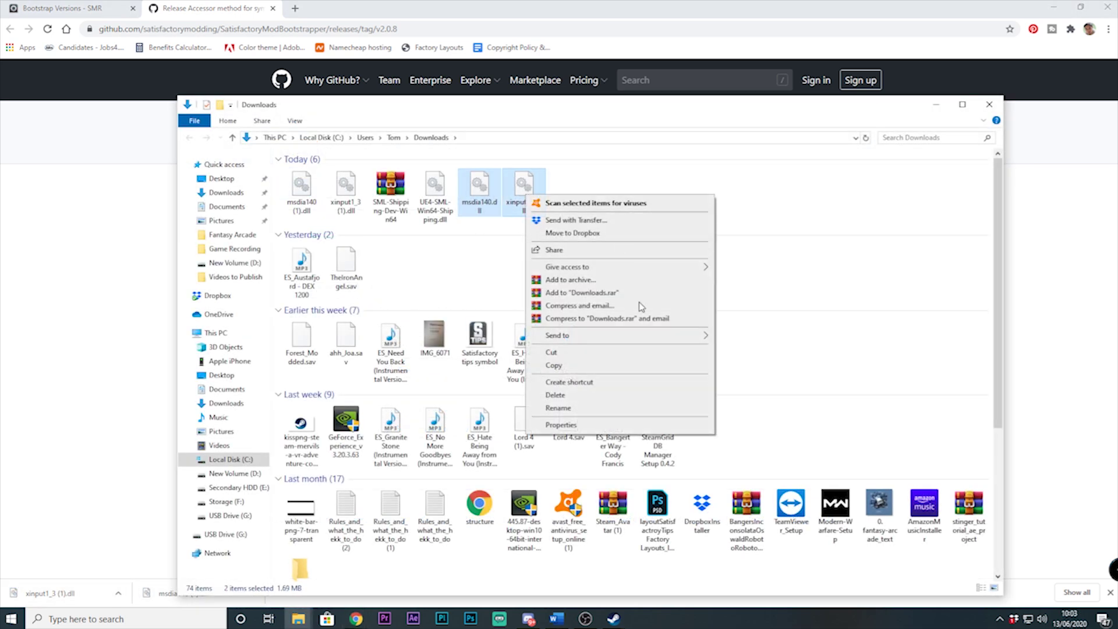
pyautogui.click(591, 365)
pyautogui.click(943, 110)
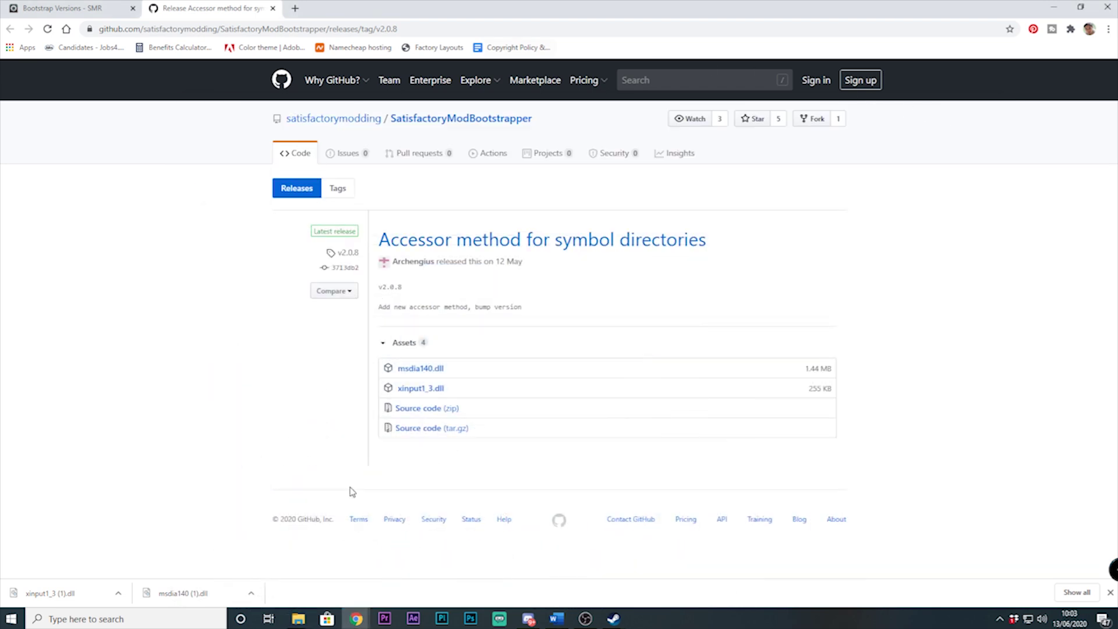
# Step: Paste the DLLs into Satisfactory\FactoryGame\Binaries\Win64 and return to the Bootstrap Versions page
pyautogui.moveTo(300, 618)
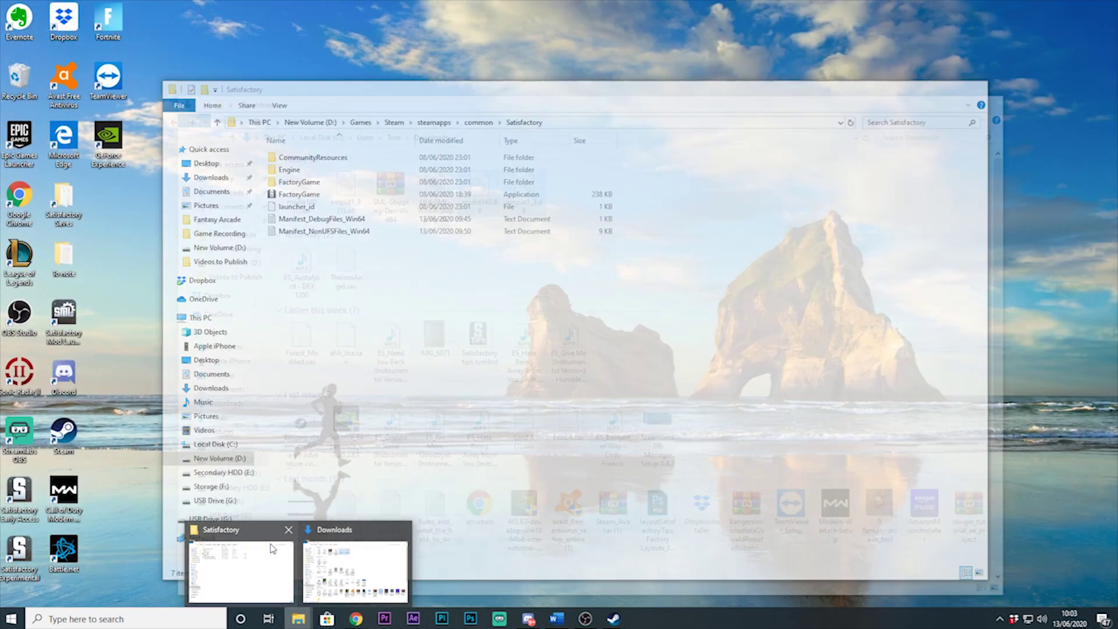
pyautogui.click(266, 545)
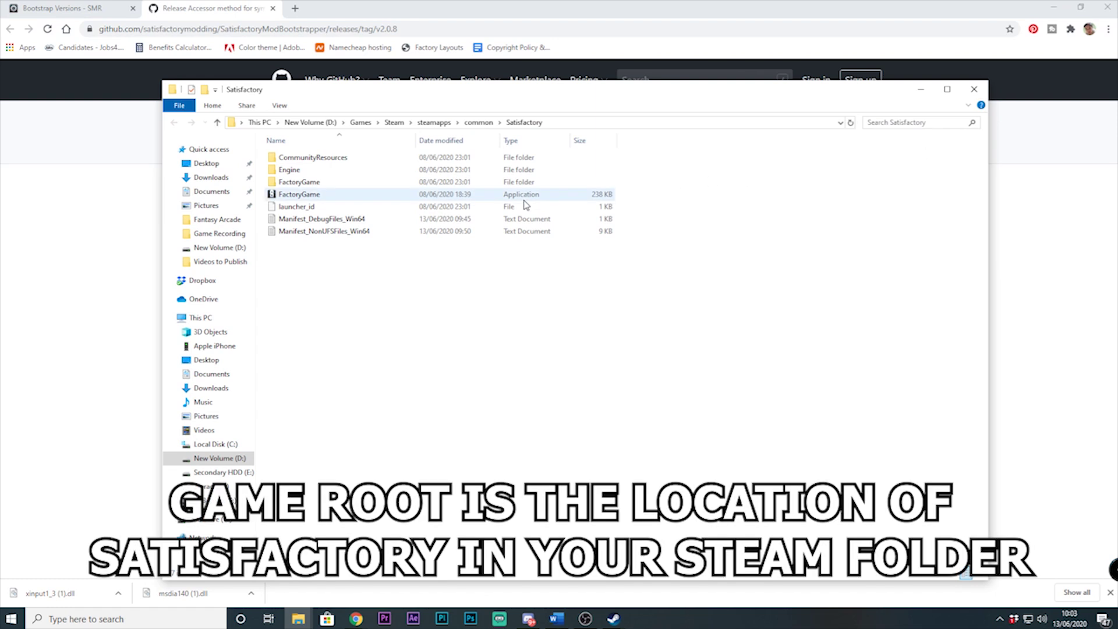
pyautogui.doubleClick(379, 182)
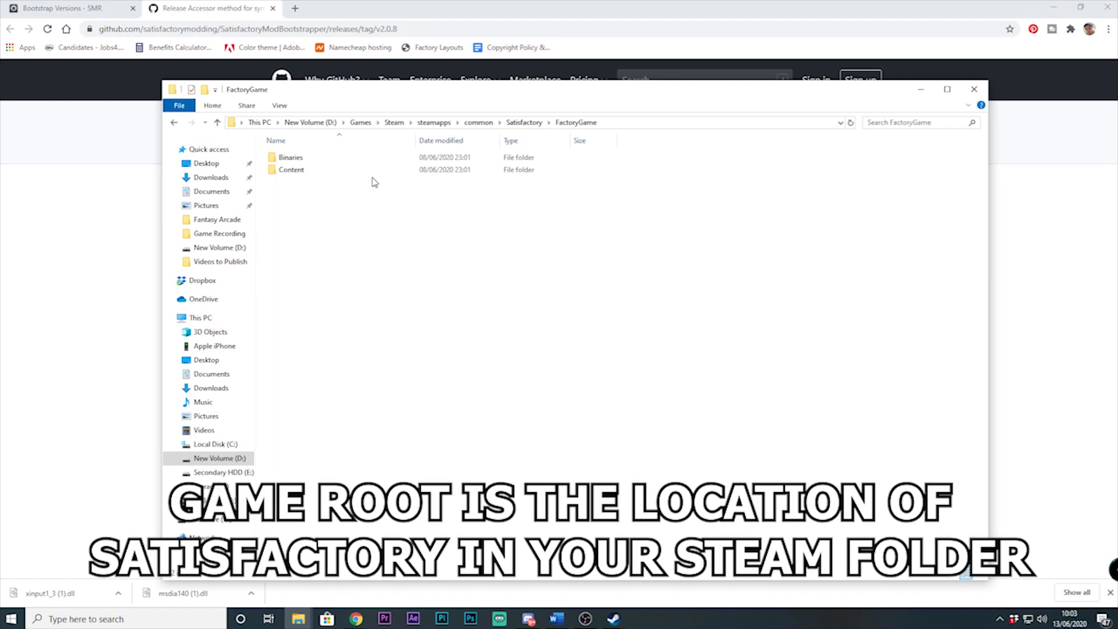
pyautogui.doubleClick(320, 161)
pyautogui.doubleClick(304, 159)
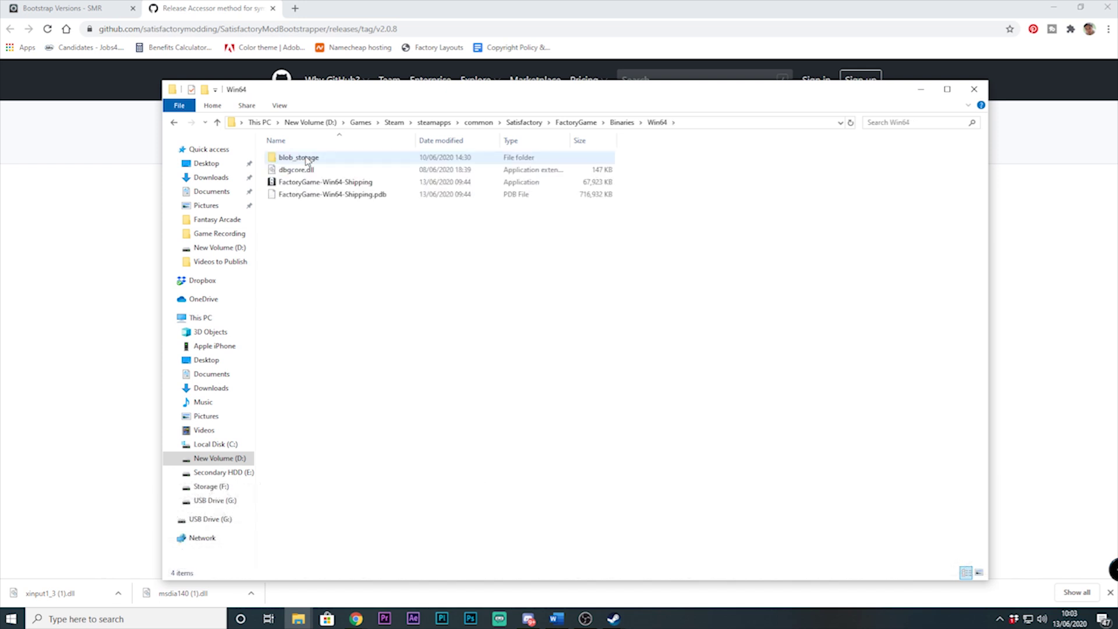
pyautogui.rightClick(364, 236)
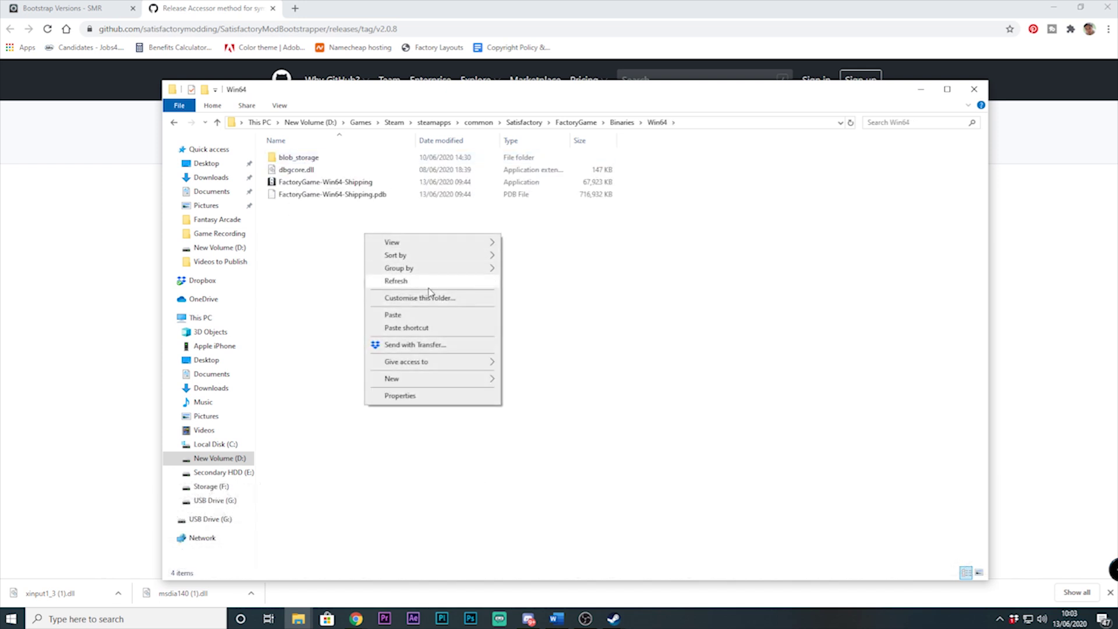
pyautogui.click(423, 312)
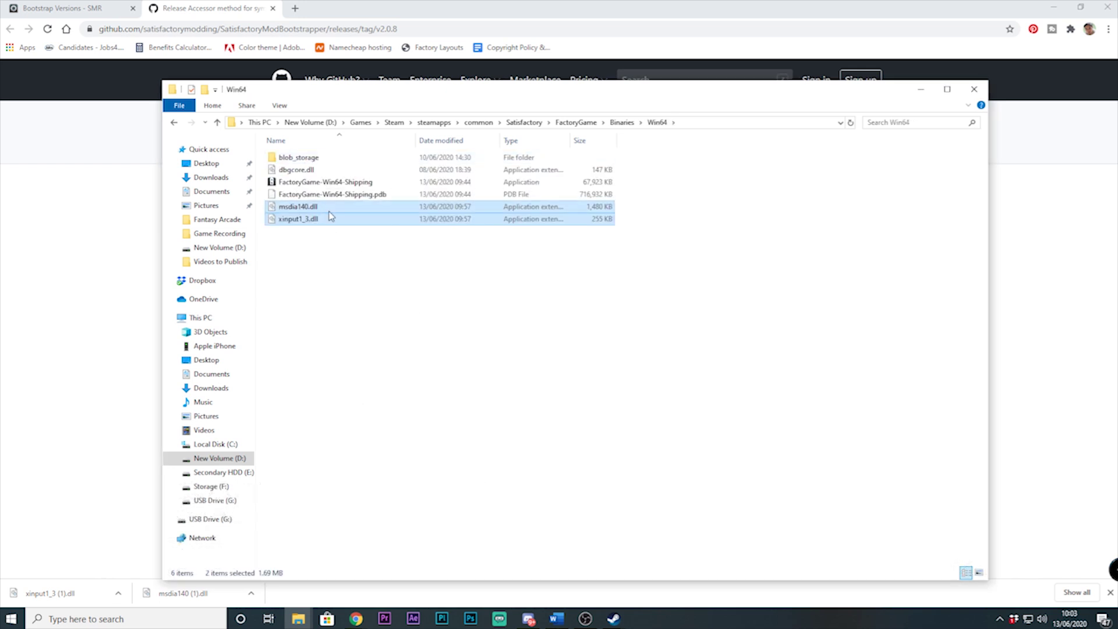
pyautogui.click(337, 248)
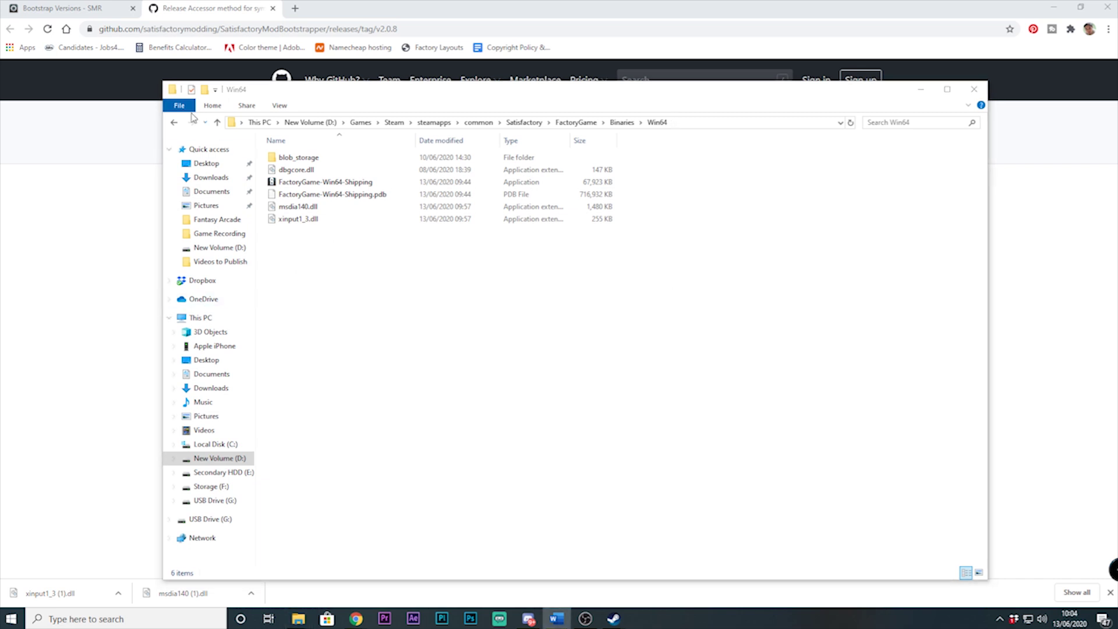
pyautogui.click(75, 9)
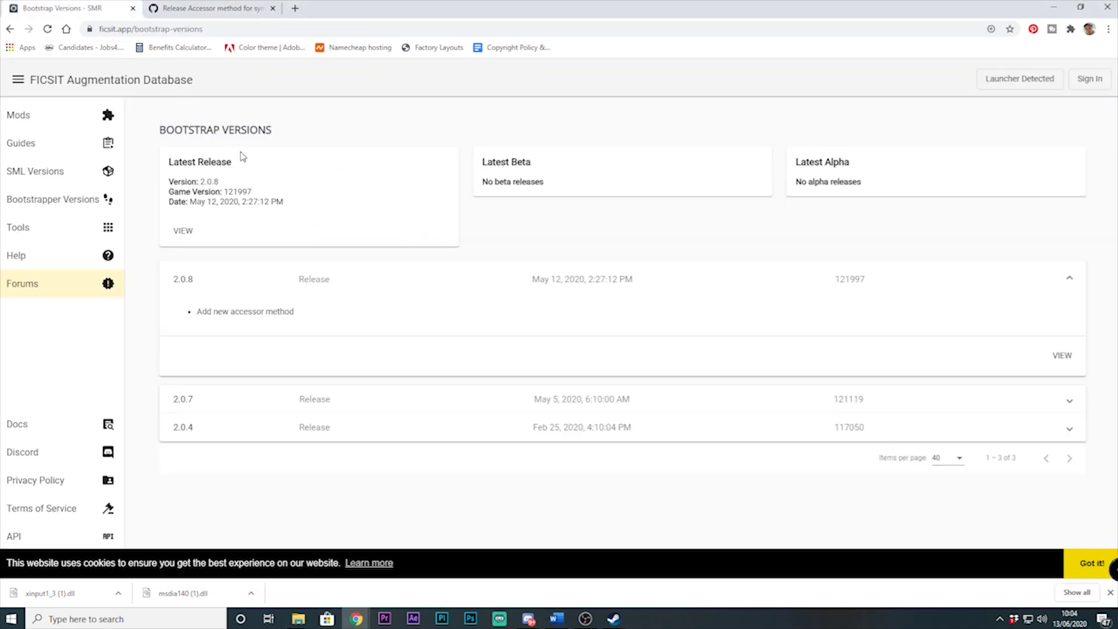
# Step: Open the SML 2.1.2 GitHub release and download UE4-SML-Win64-Shipping.dll and SML-Shipping-Dev-Win64.zip
pyautogui.click(34, 172)
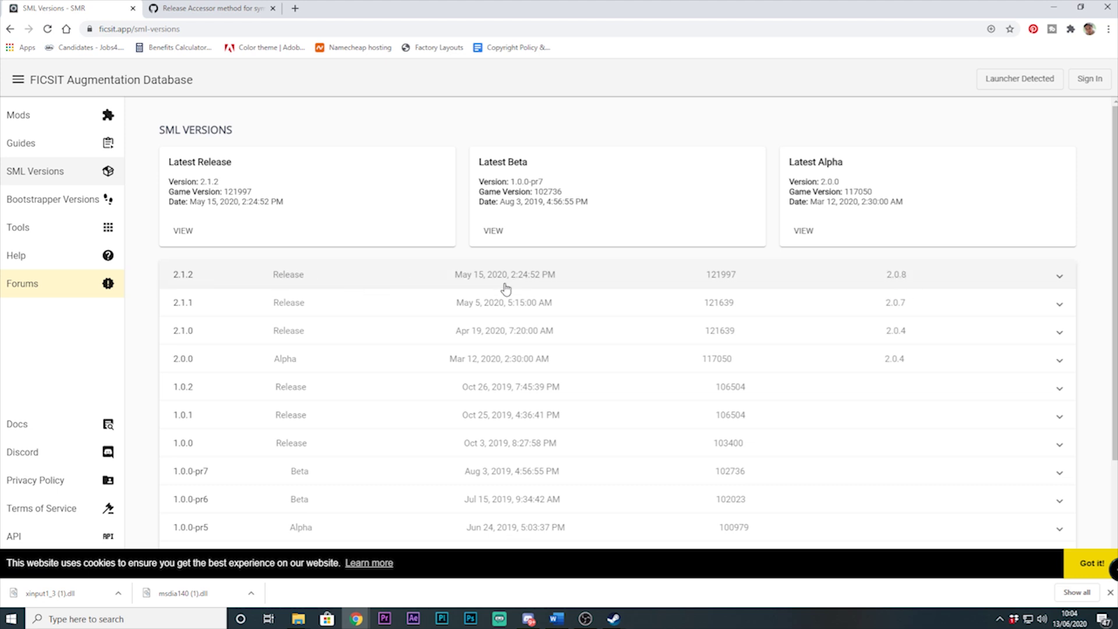
pyautogui.click(1058, 280)
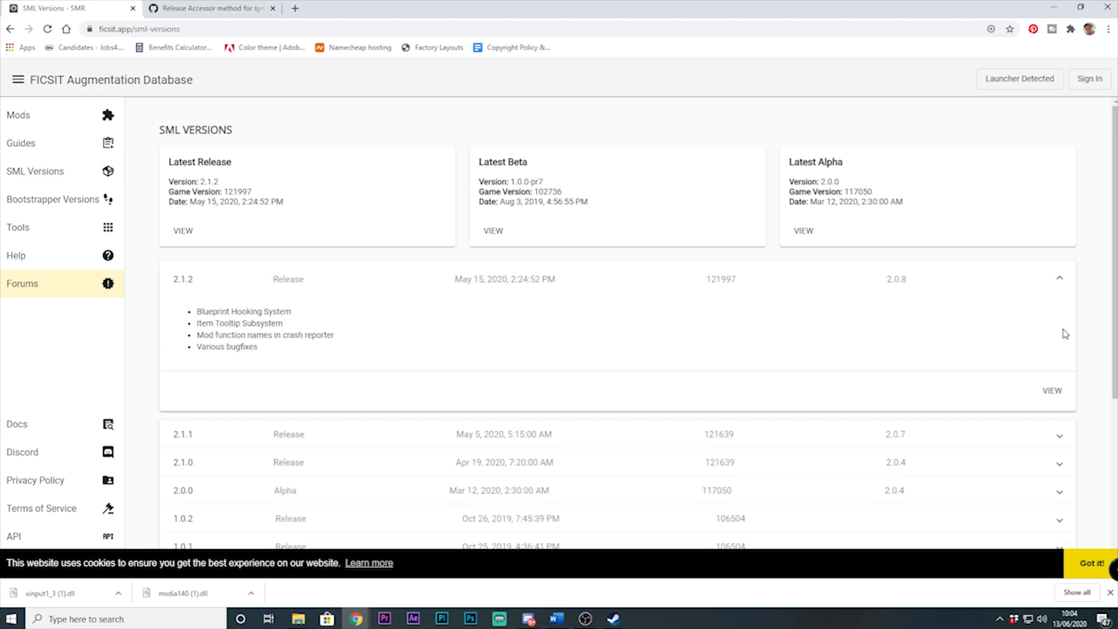
pyautogui.click(1052, 390)
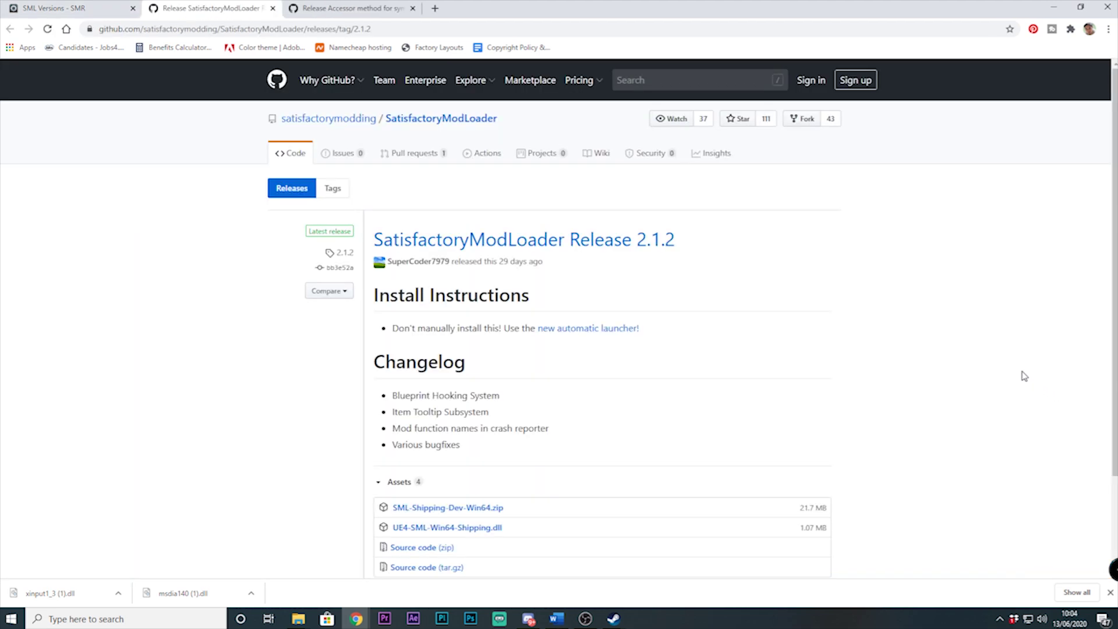
pyautogui.scroll(-1, 518, 393)
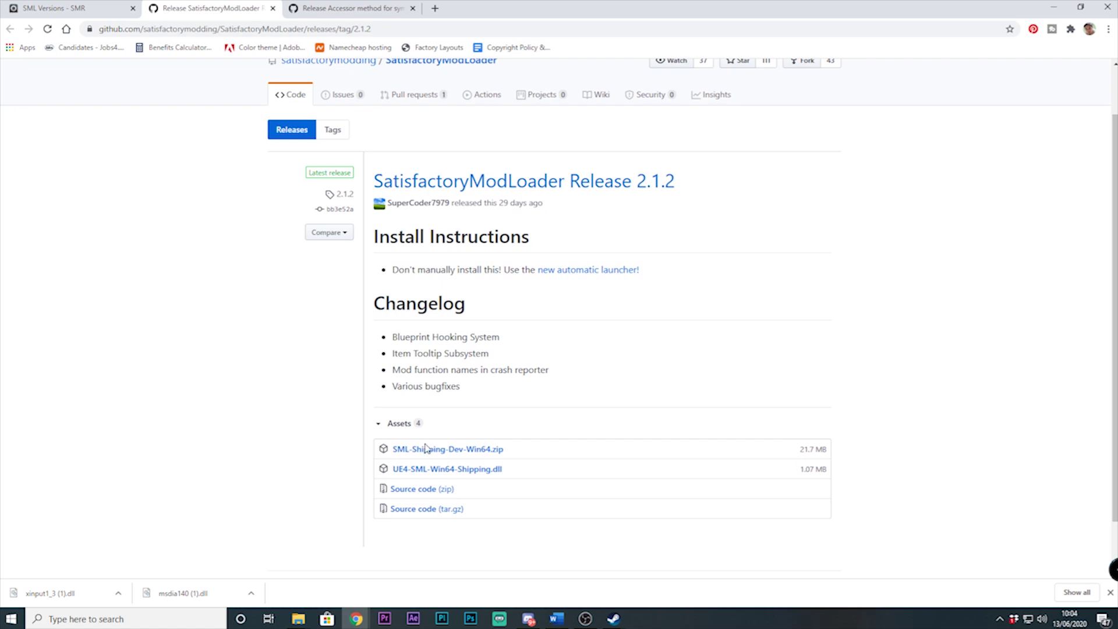
pyautogui.click(422, 469)
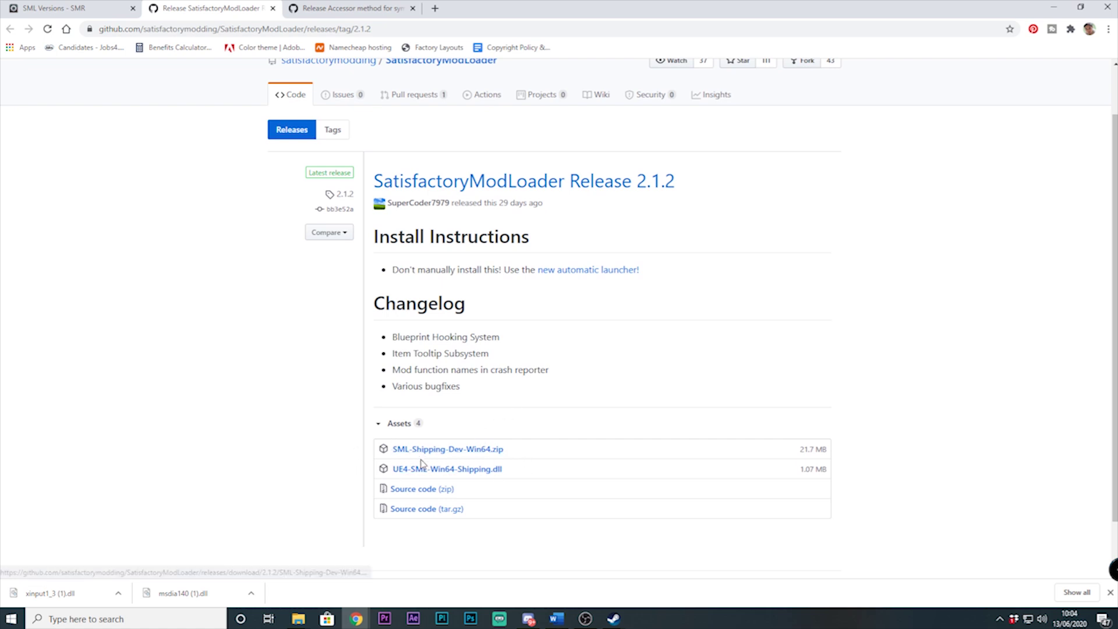
pyautogui.click(451, 449)
# Step: Create a new folder named 'loaders' in the Satisfactory game folder
pyautogui.moveTo(299, 621)
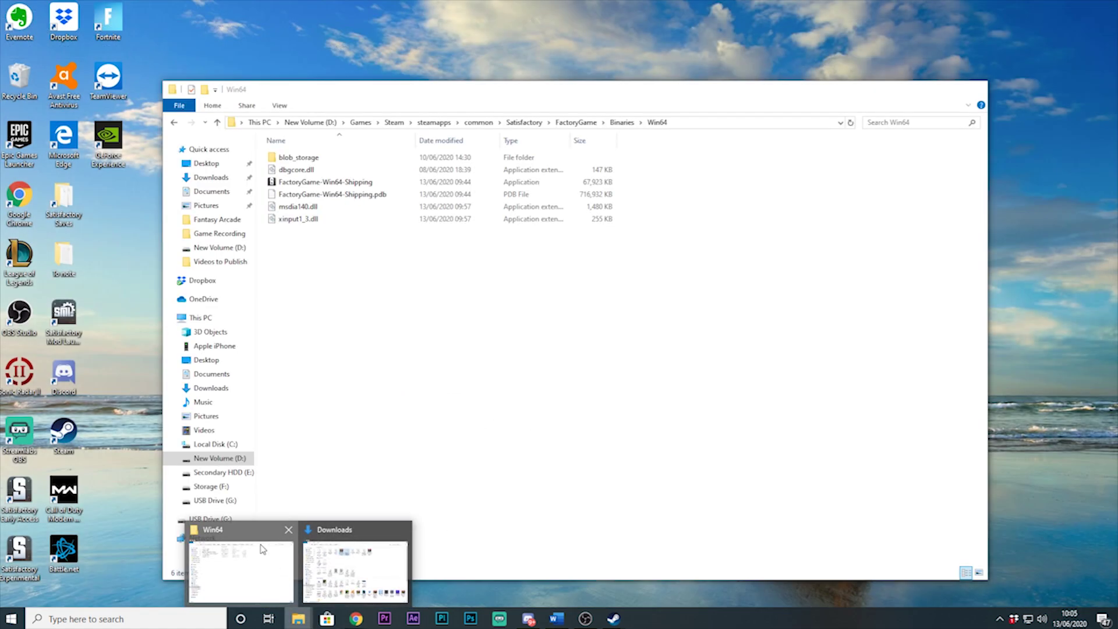
pyautogui.click(263, 549)
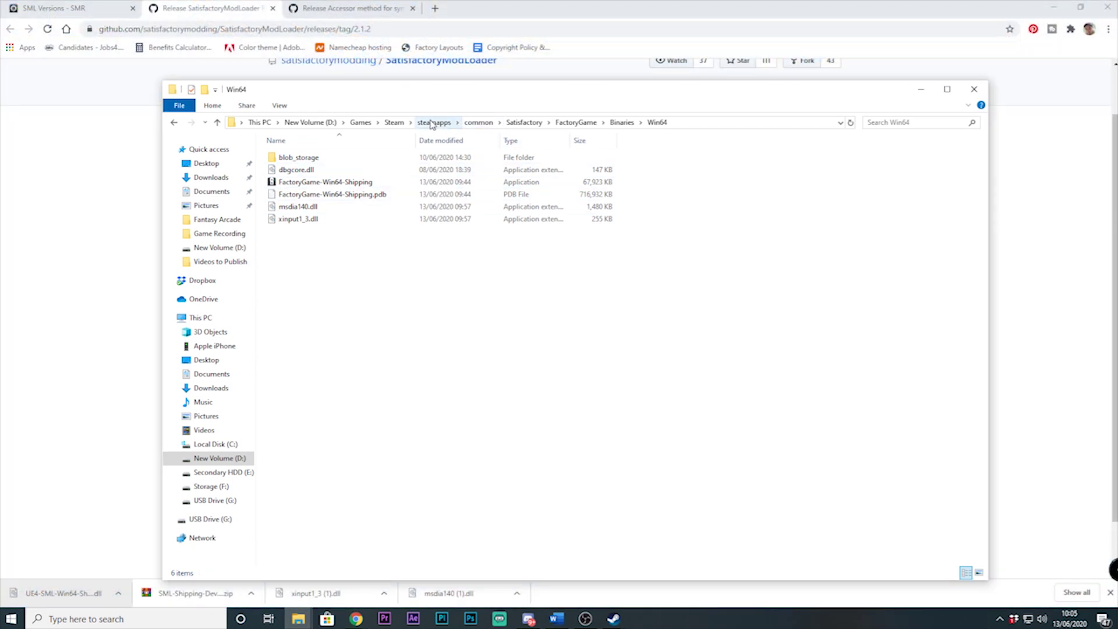
pyautogui.click(516, 124)
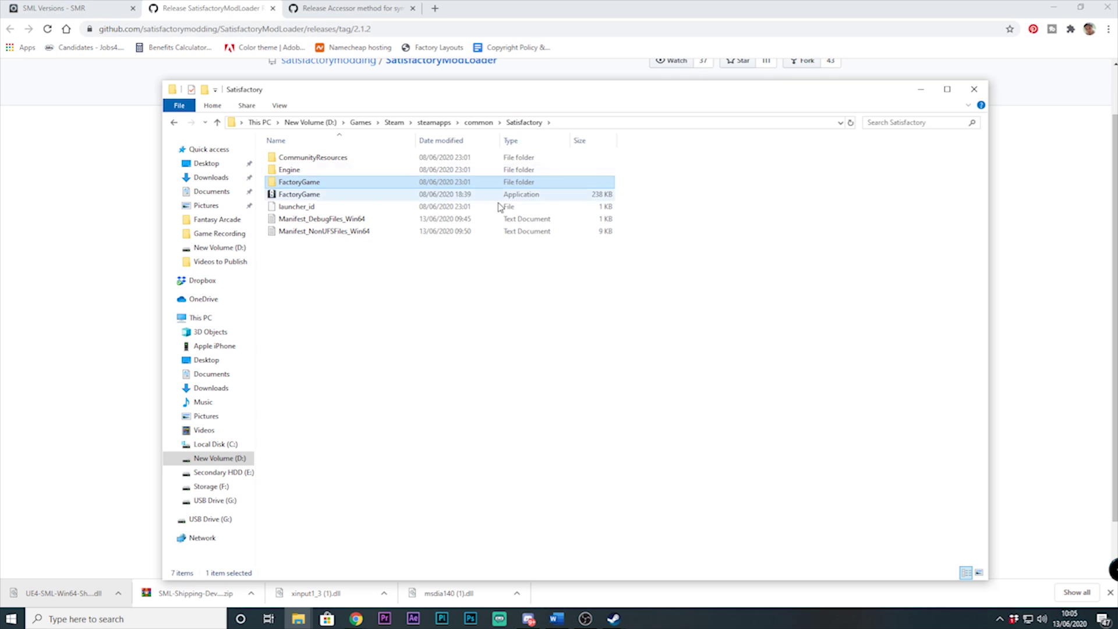
pyautogui.rightClick(344, 265)
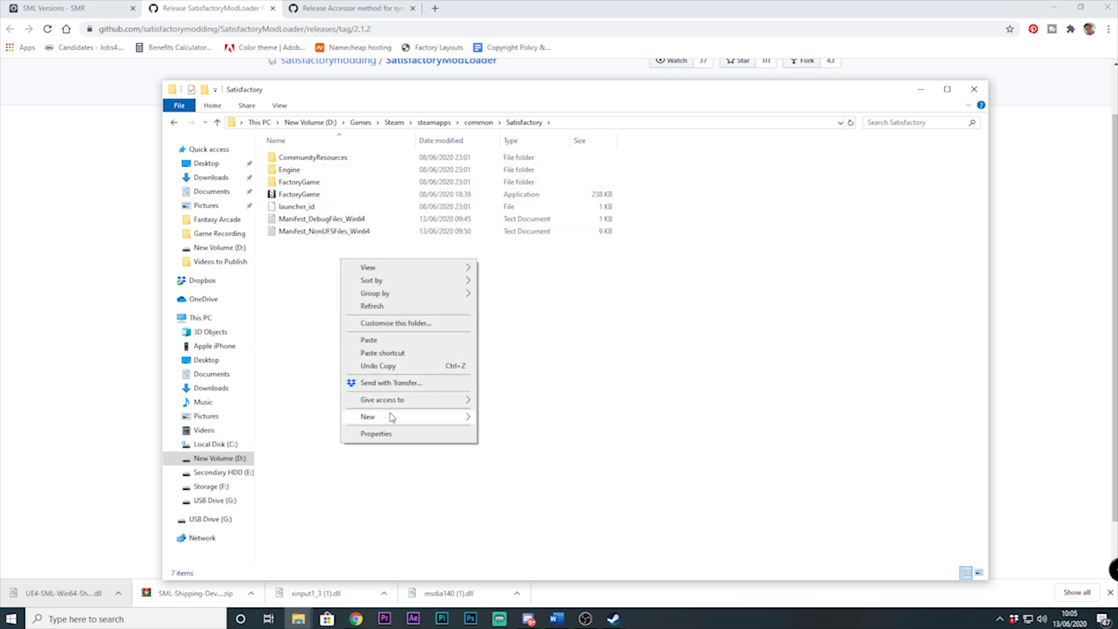
pyautogui.moveTo(442, 417)
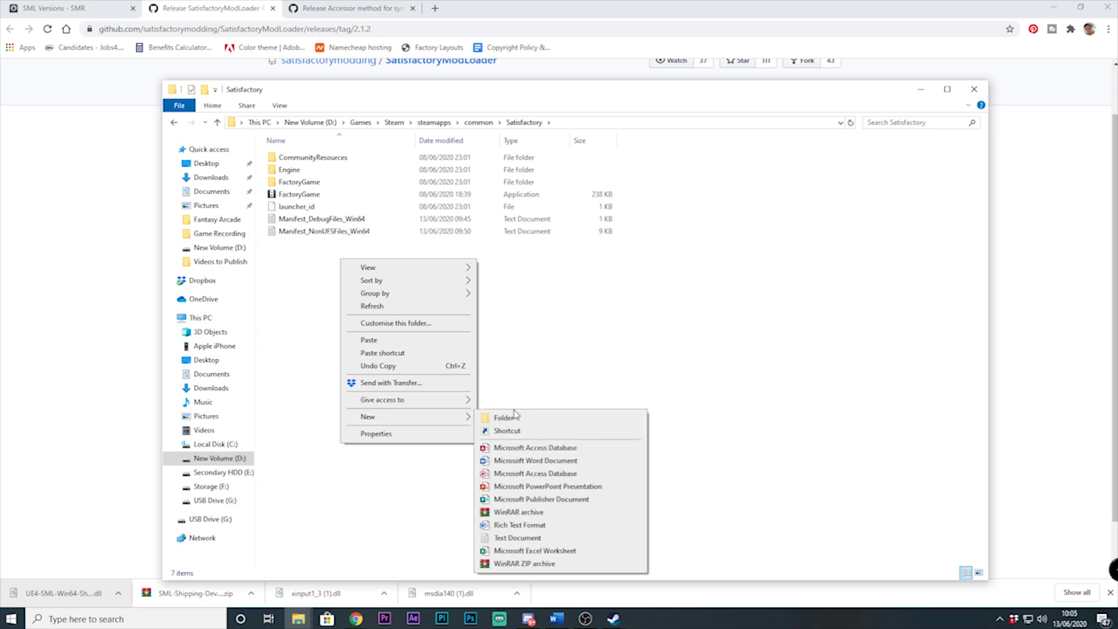
pyautogui.click(528, 417)
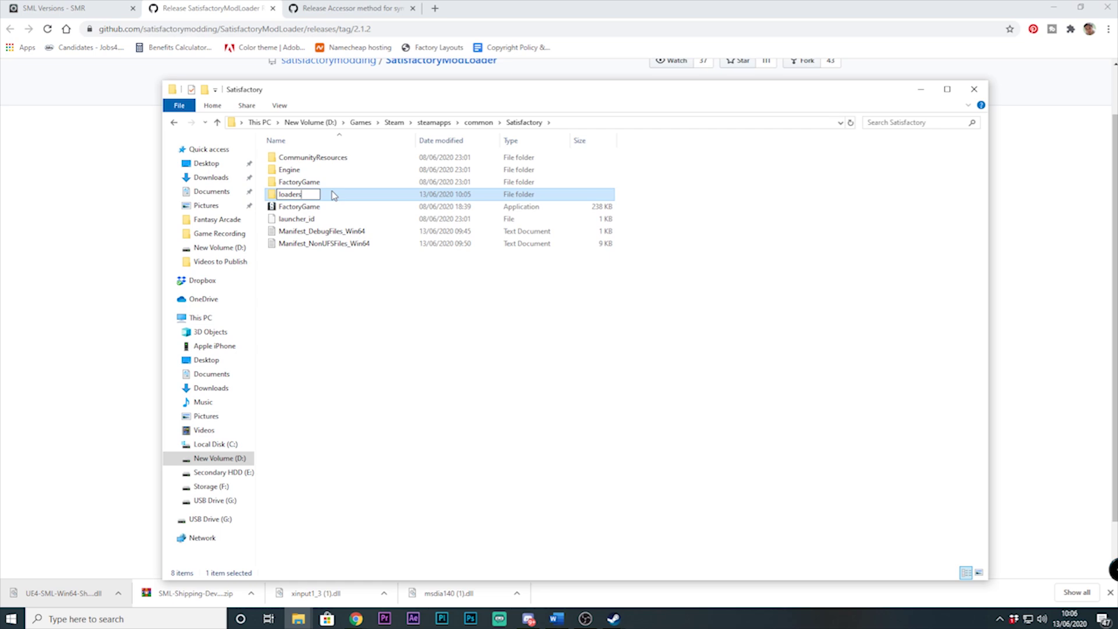
pyautogui.write('loaders')
pyautogui.press('Return')
pyautogui.press('super+Home')
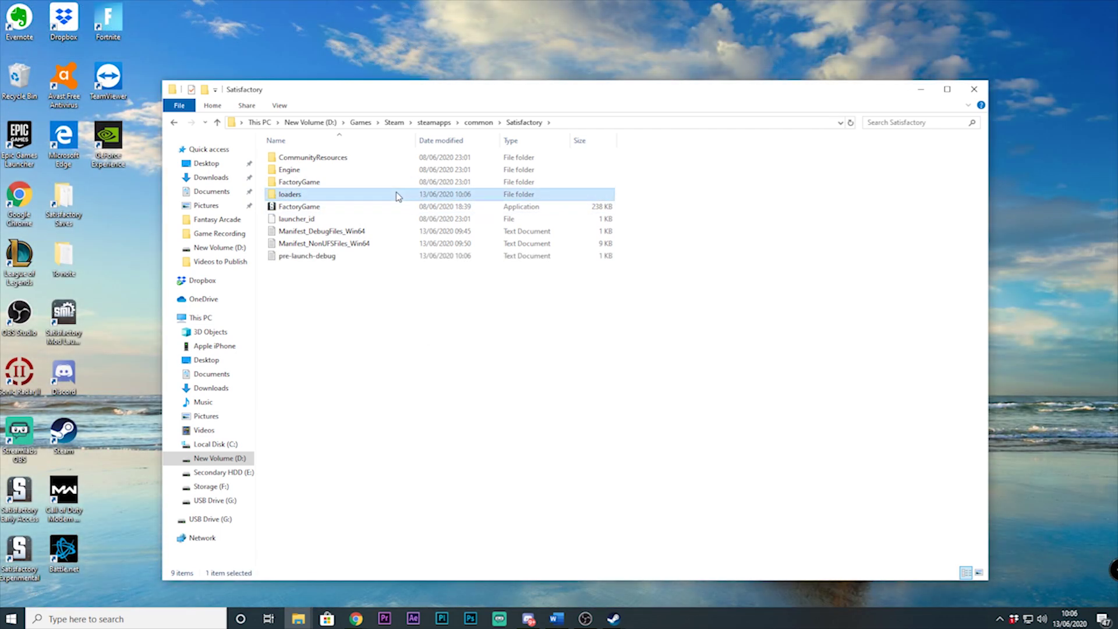
# Step: Paste the SML zip and dll into loaders and extract the zip there
pyautogui.doubleClick(396, 194)
pyautogui.rightClick(402, 233)
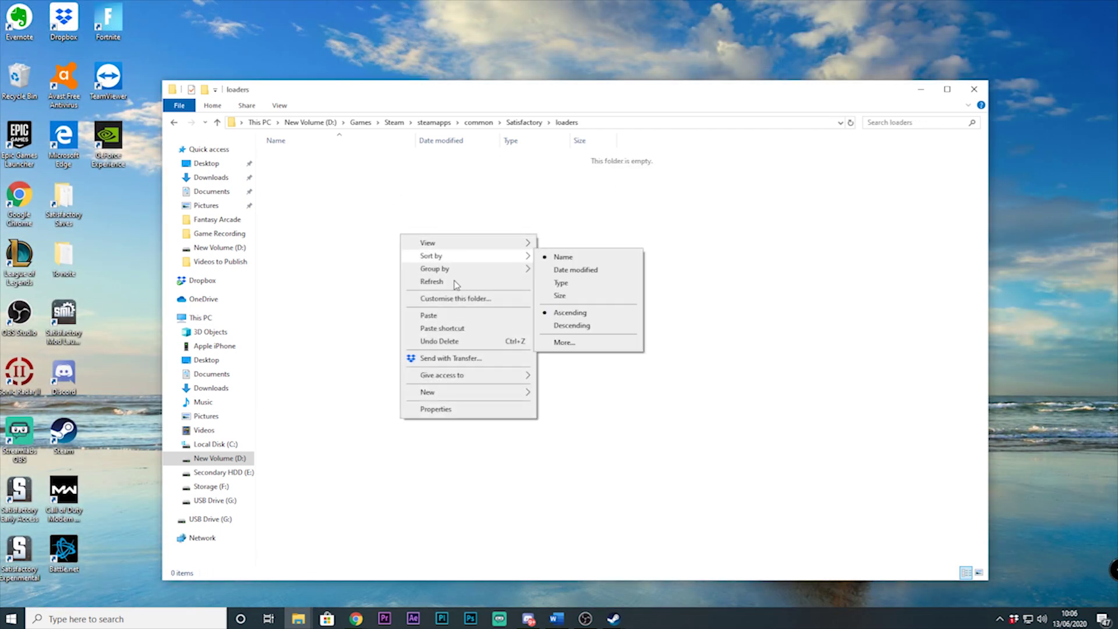
pyautogui.click(455, 317)
pyautogui.click(389, 158)
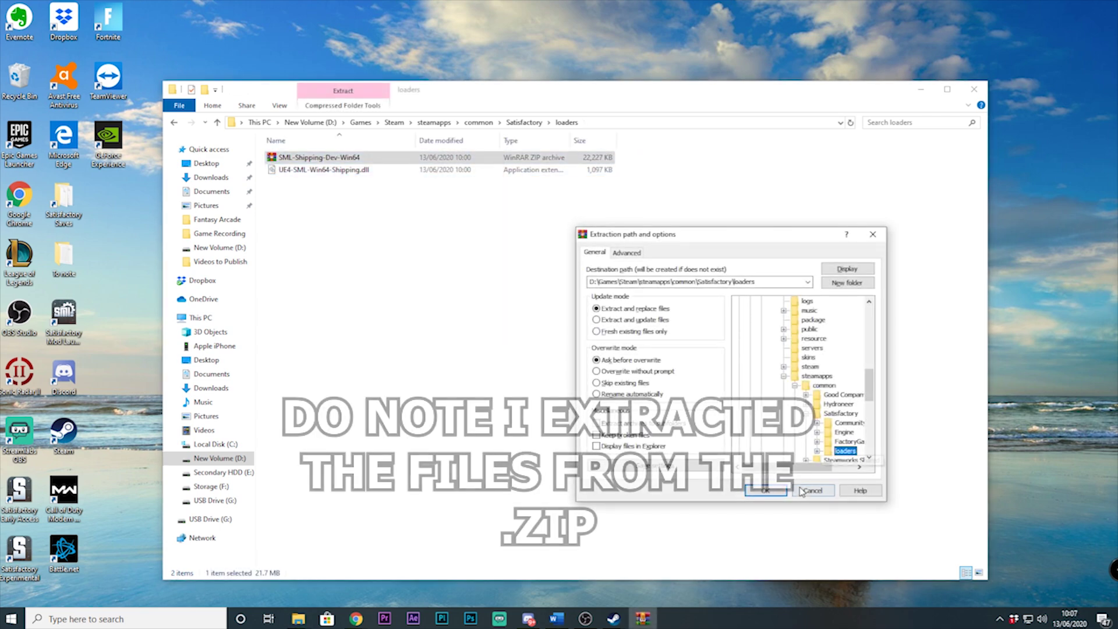
pyautogui.click(803, 490)
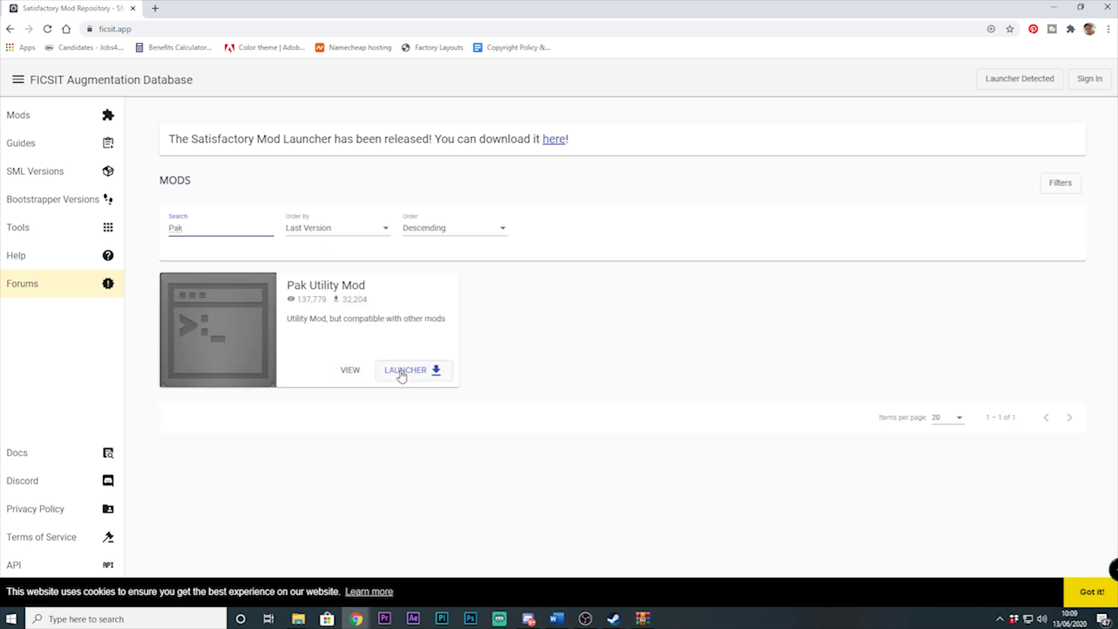
# Step: Download Pak Utility Mod version 0.4.0 from its ficsit.app page
pyautogui.click(367, 373)
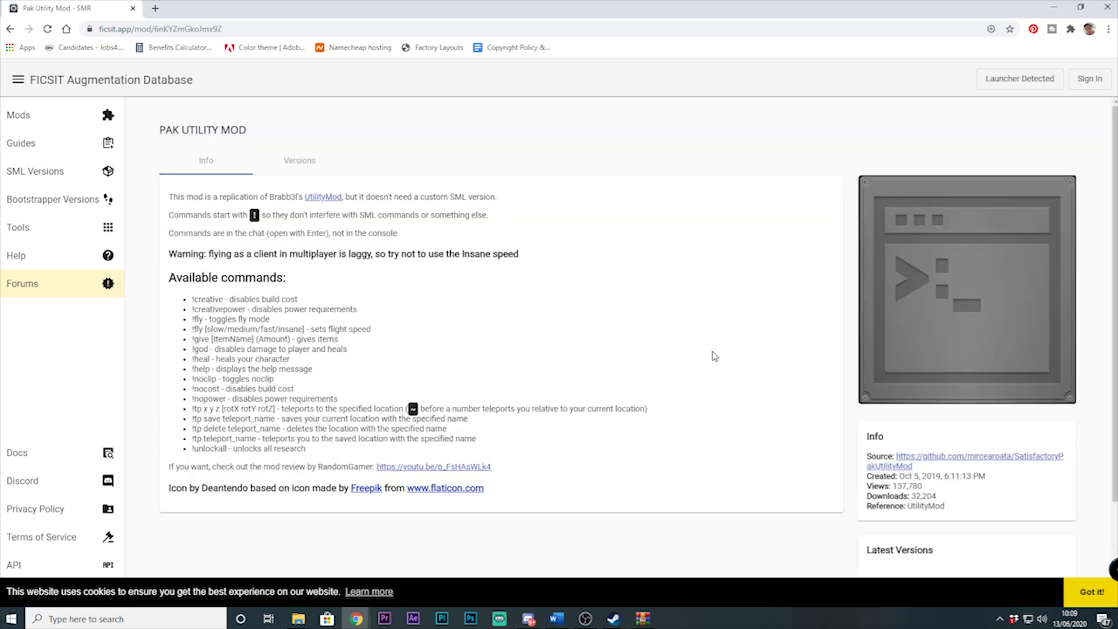
pyautogui.scroll(-1, 738, 349)
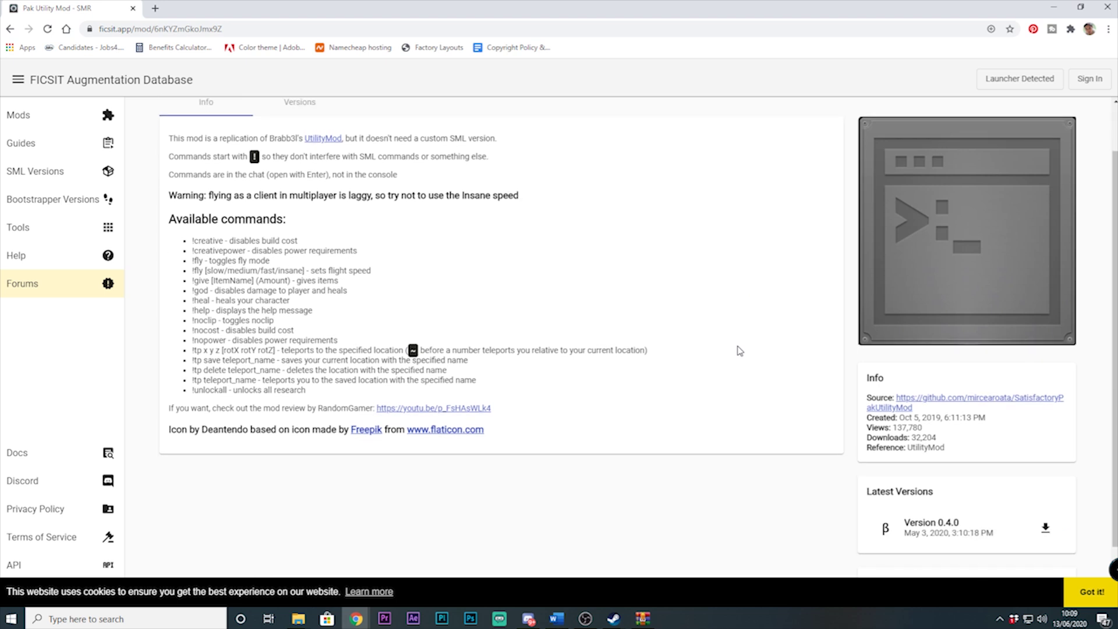
pyautogui.click(1046, 529)
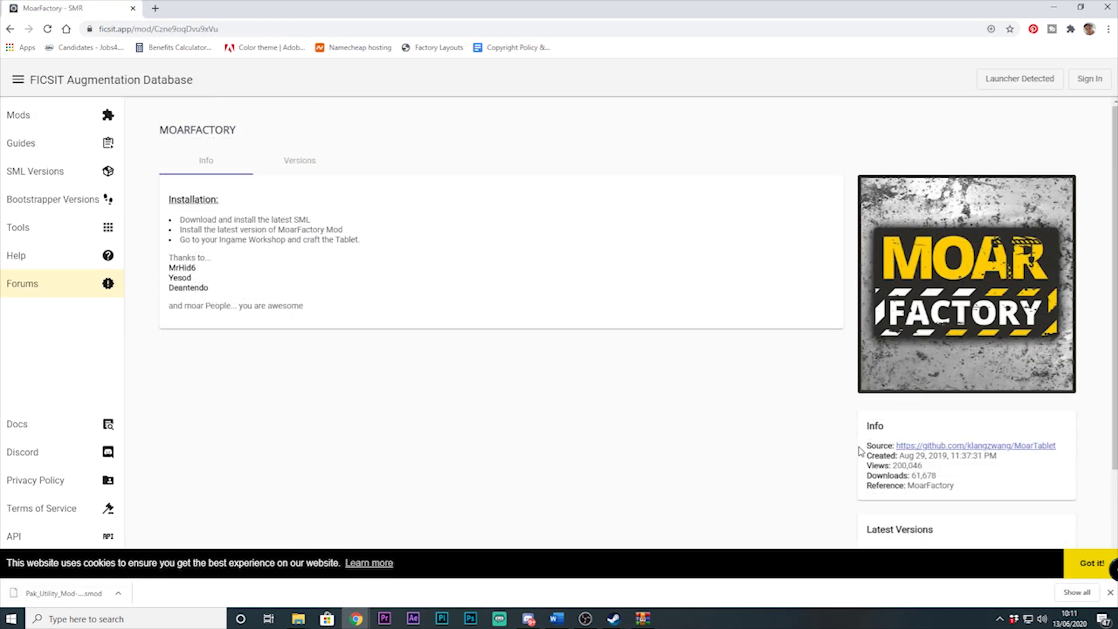
# Step: Start the download of MoarFactory version 1.0.9 from its Versions list
pyautogui.scroll(-2, 861, 451)
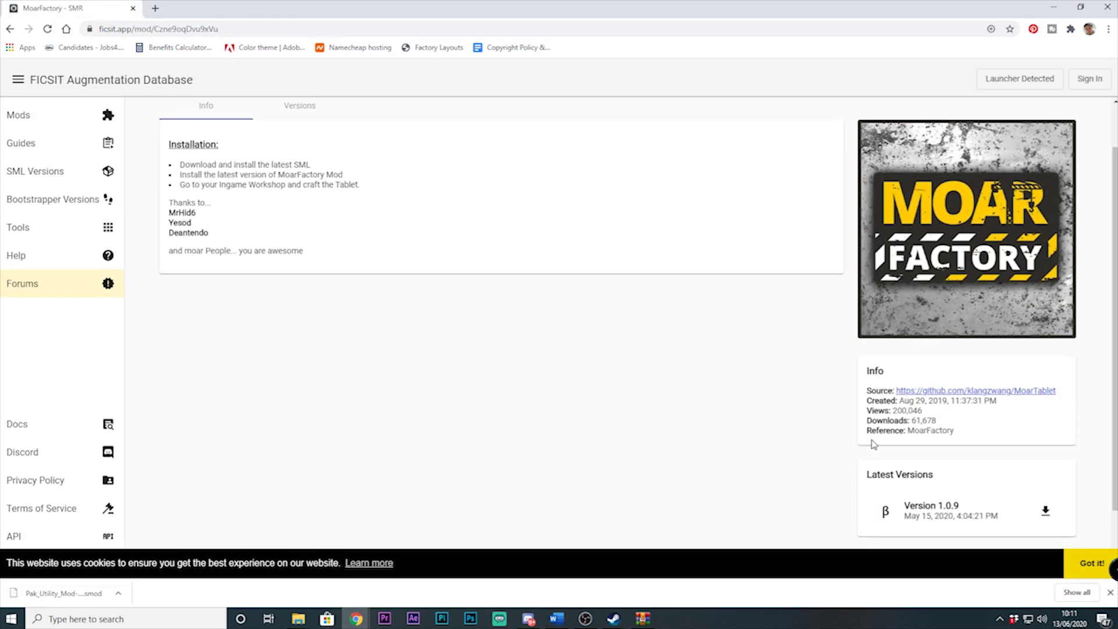
pyautogui.scroll(2, 422, 170)
pyautogui.click(282, 167)
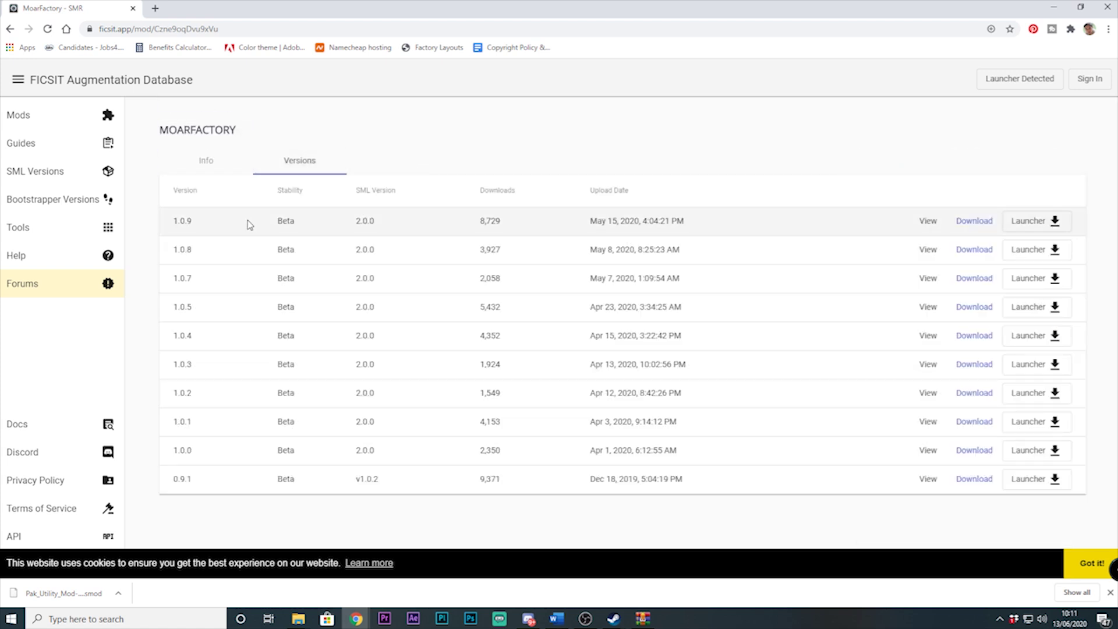
pyautogui.click(974, 221)
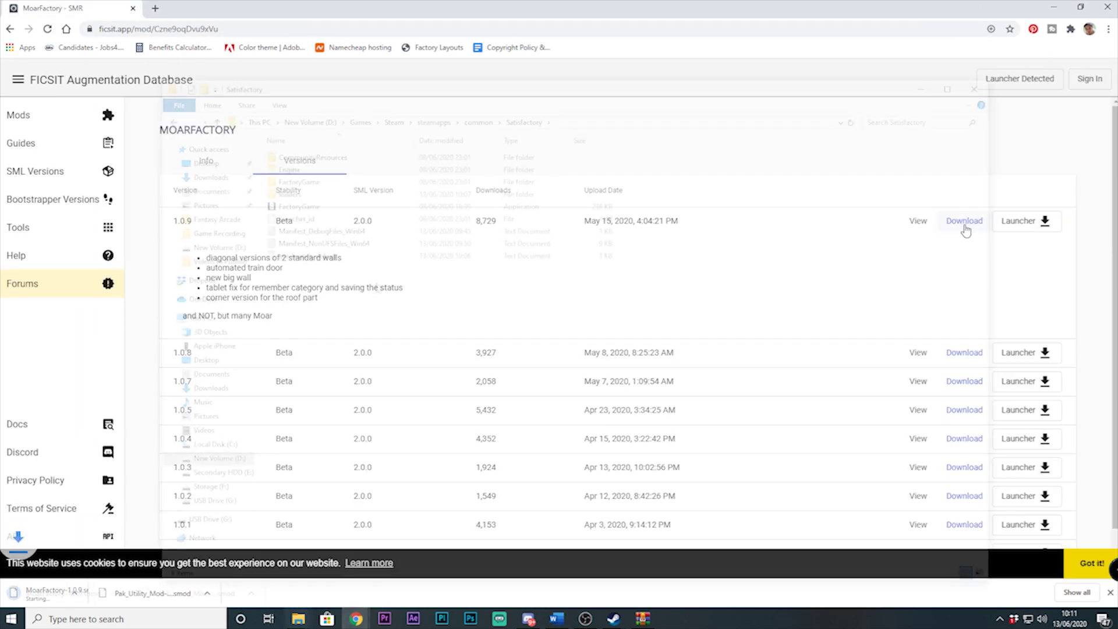
pyautogui.hotkey('alt', 'Tab')
# Step: Check the loaders folder contents and return to the Satisfactory folder
pyautogui.rightClick(377, 286)
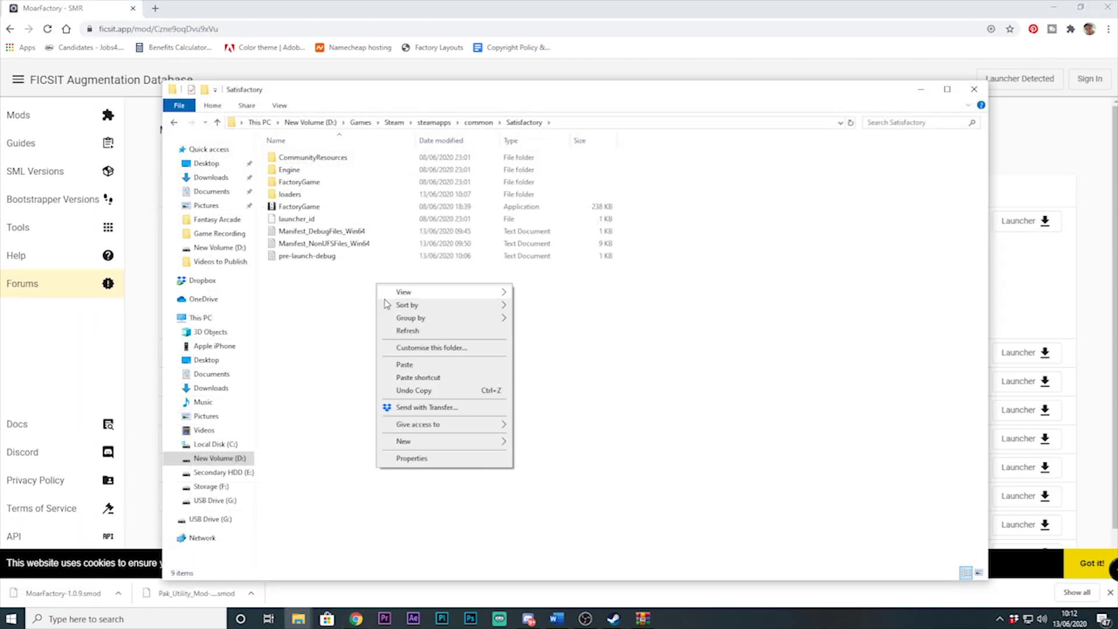
pyautogui.click(325, 197)
pyautogui.doubleClick(325, 197)
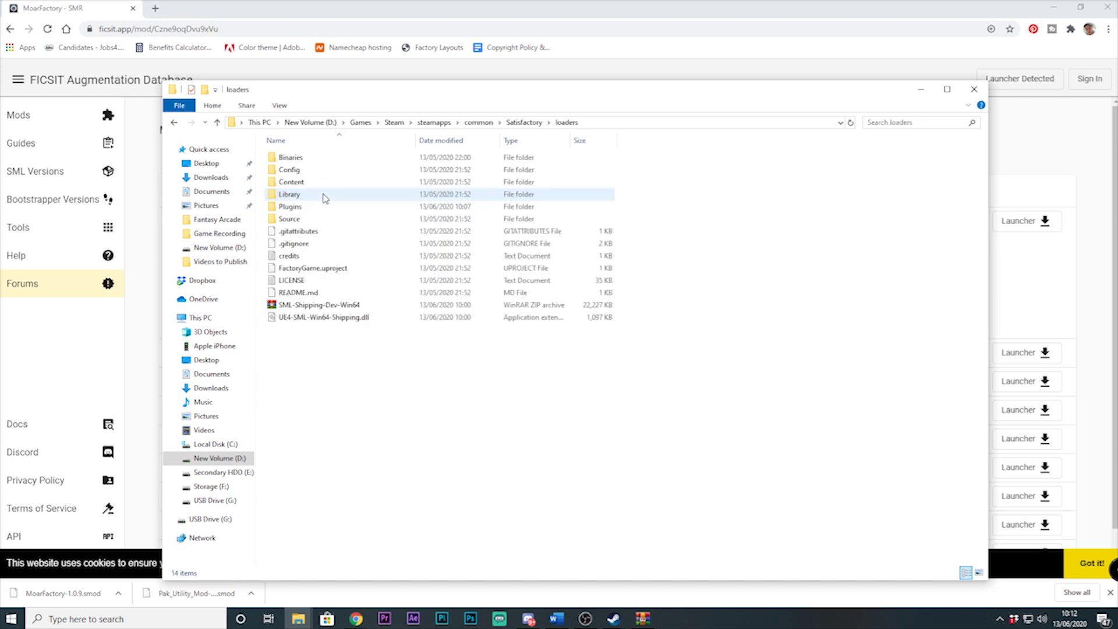
pyautogui.click(175, 124)
# Step: Create and open a new folder named 'mods' in the Satisfactory folder
pyautogui.rightClick(404, 286)
pyautogui.moveTo(486, 444)
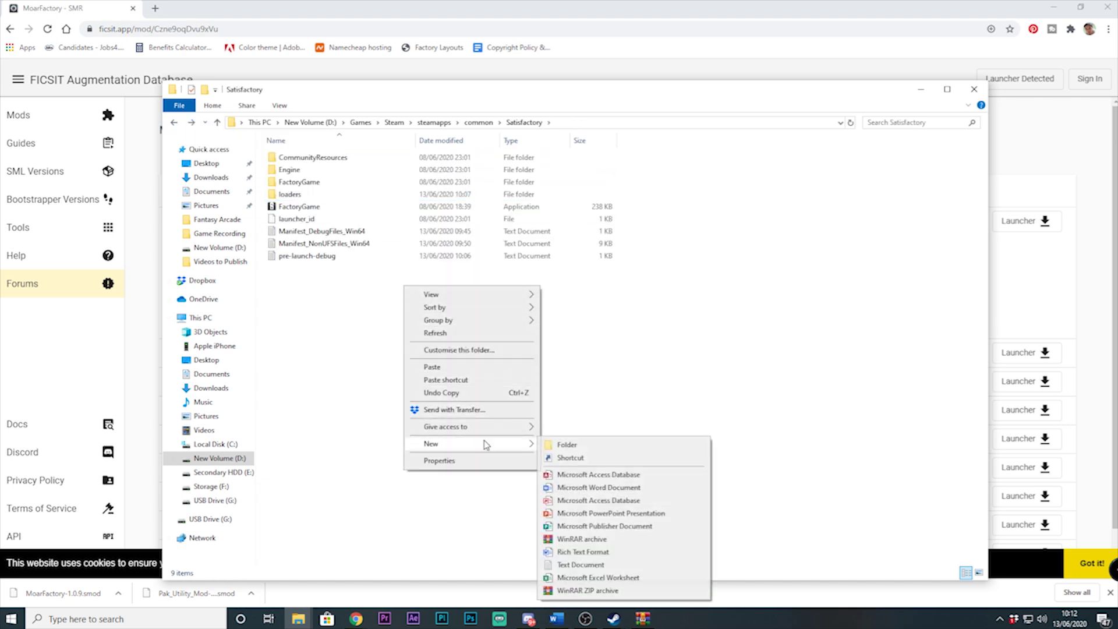
pyautogui.click(564, 444)
pyautogui.write('mods')
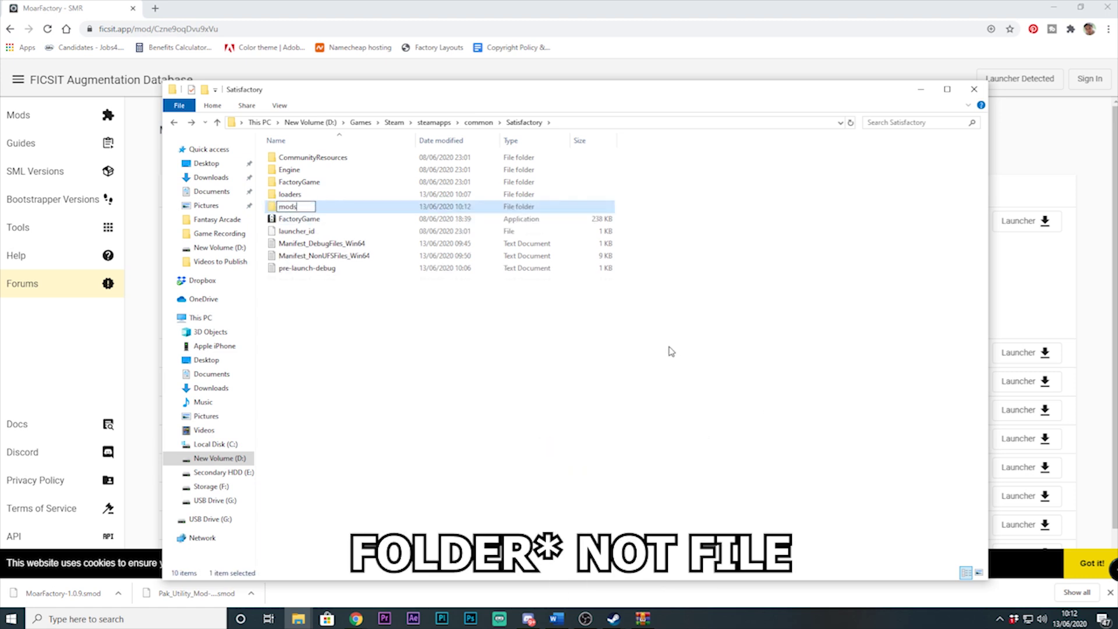
pyautogui.press('Return')
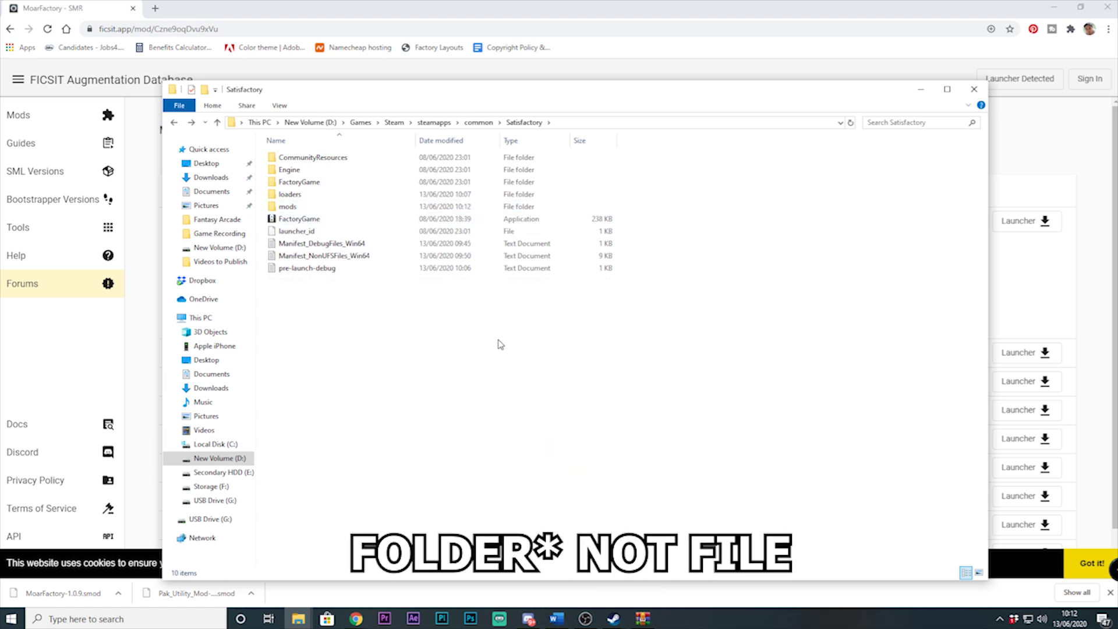
pyautogui.doubleClick(385, 207)
# Step: Drag the Pak Utility Mod and MoarFactory-1.0.9 .smod files into the mods folder
pyautogui.moveTo(192, 593); pyautogui.dragTo(431, 229)
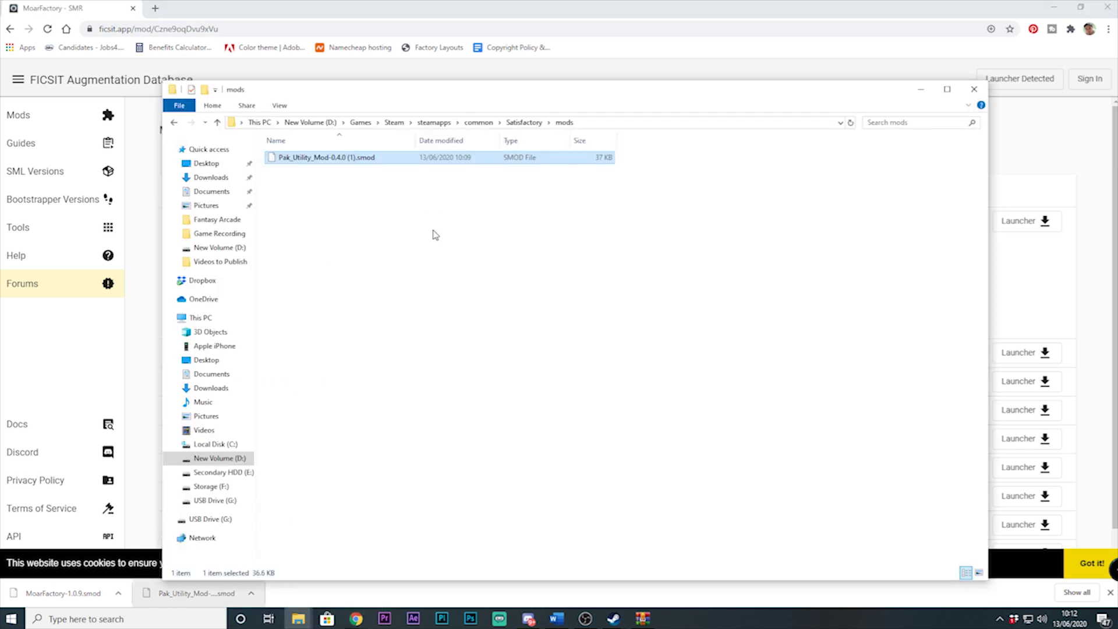
pyautogui.moveTo(63, 592); pyautogui.dragTo(252, 575)
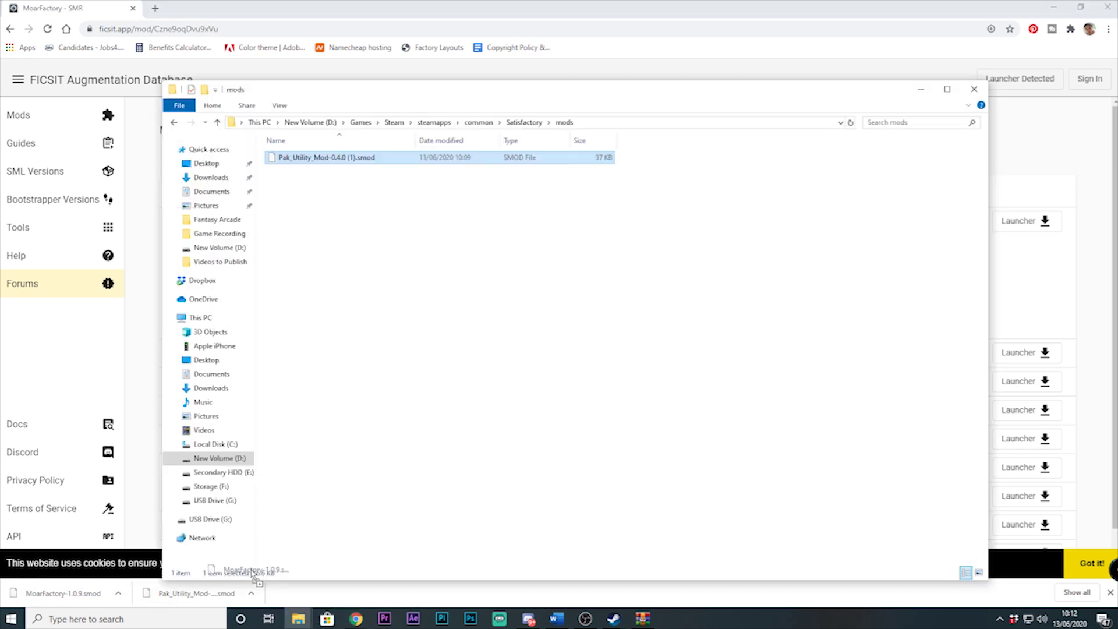
pyautogui.moveTo(358, 208); pyautogui.dragTo(461, 262)
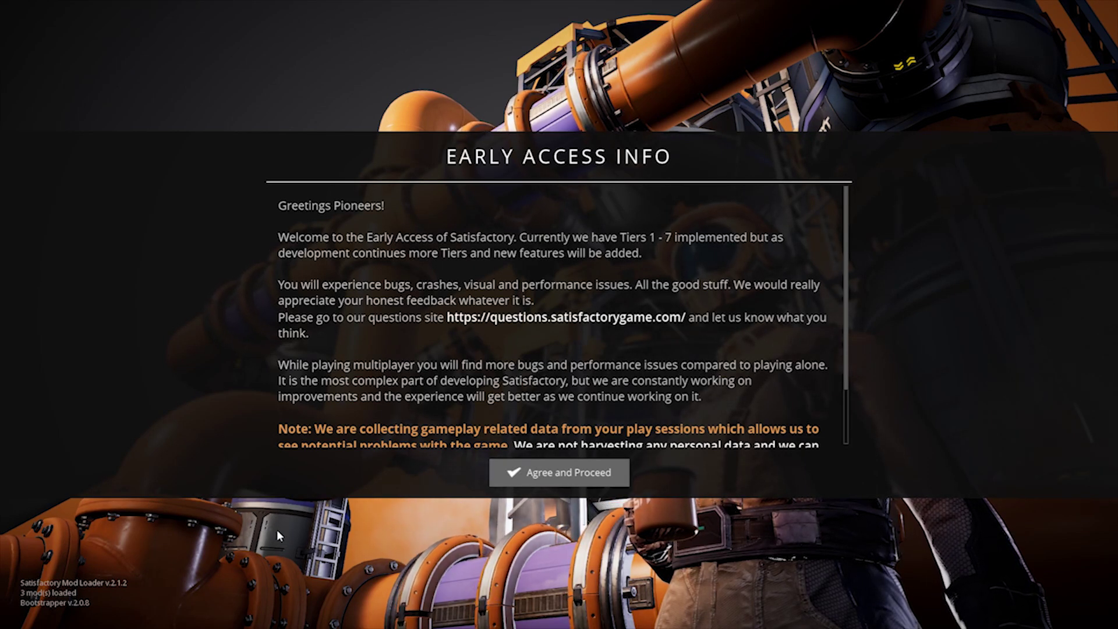
# Step: Agree to the Early Access notice and continue from the latest save
pyautogui.click(558, 482)
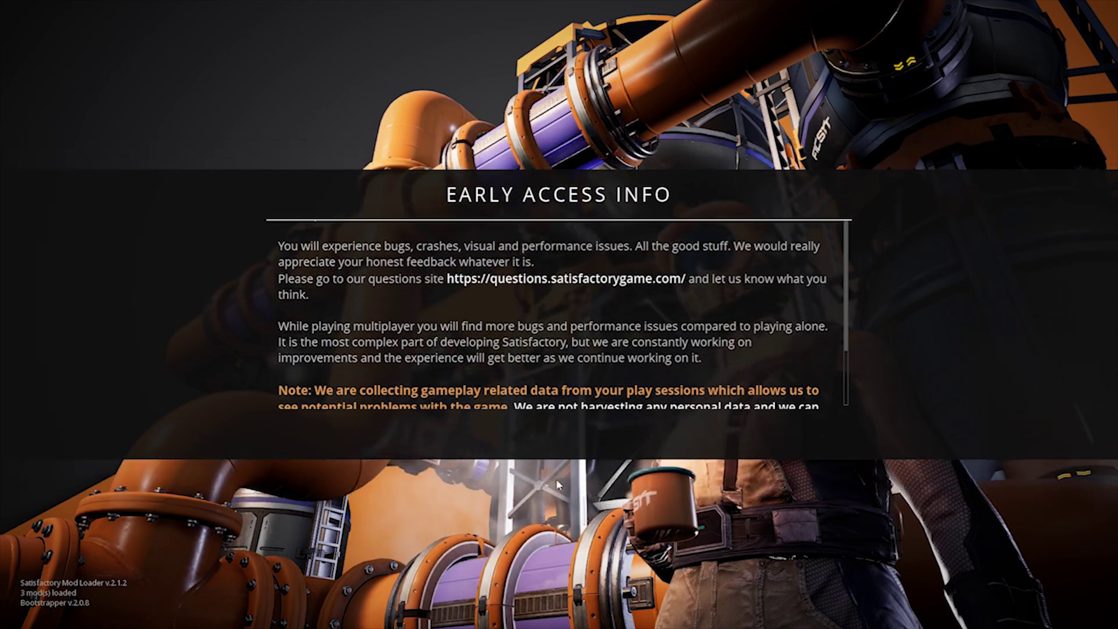
pyautogui.click(132, 105)
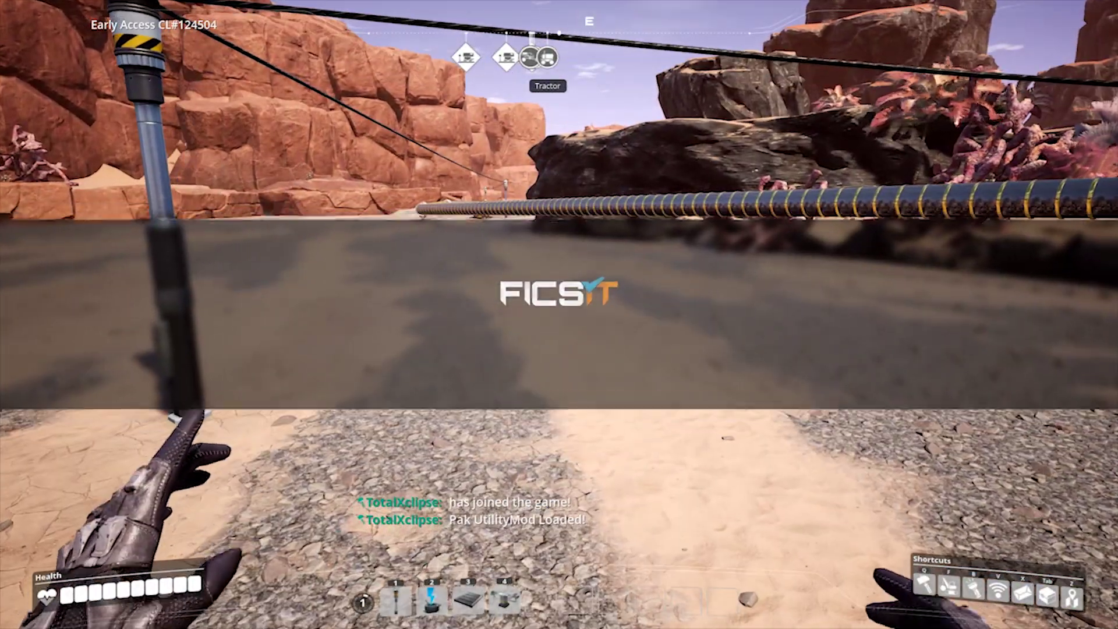
# Step: Send !fly until fly mode is enabled, fly over the base, and open the Builder menu
pyautogui.press('Return')
pyautogui.write('!fly')
pyautogui.press('Return')
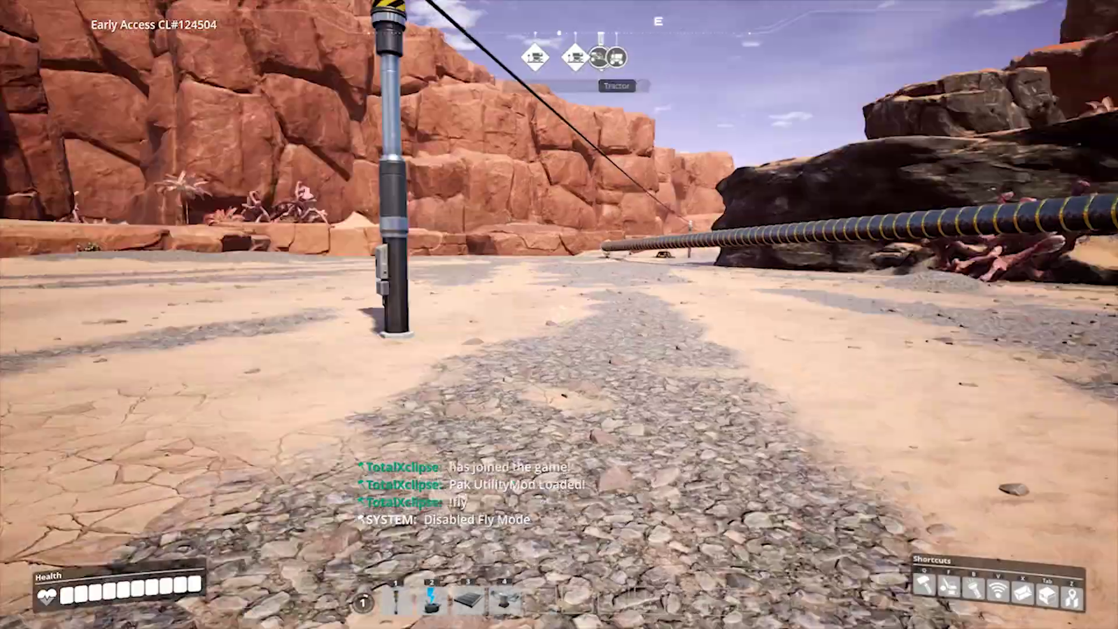
pyautogui.press('Return')
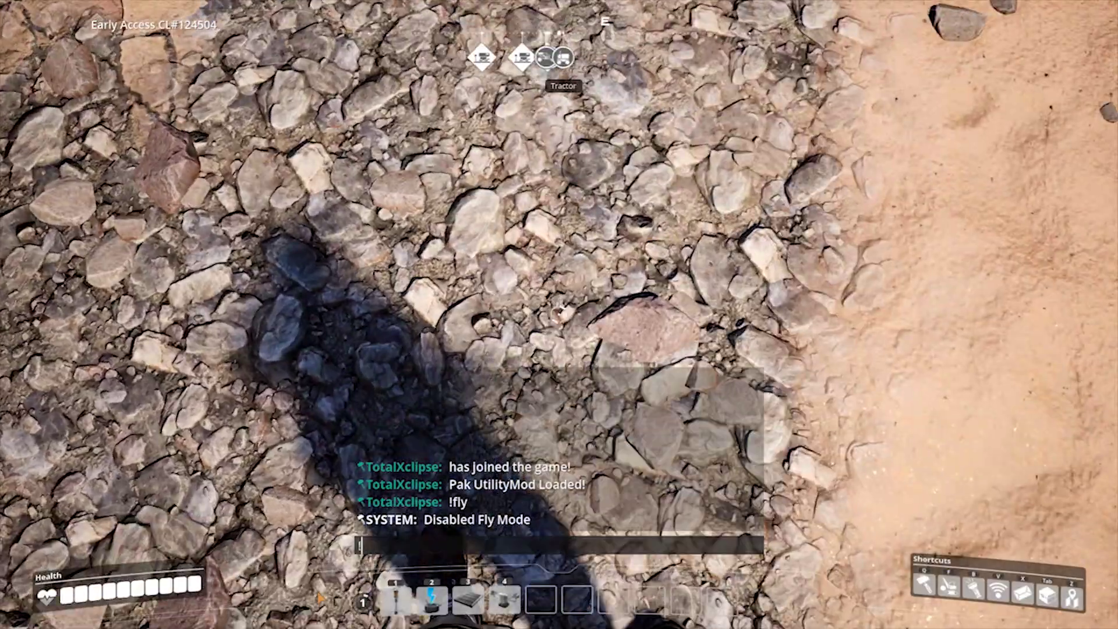
pyautogui.press('Return')
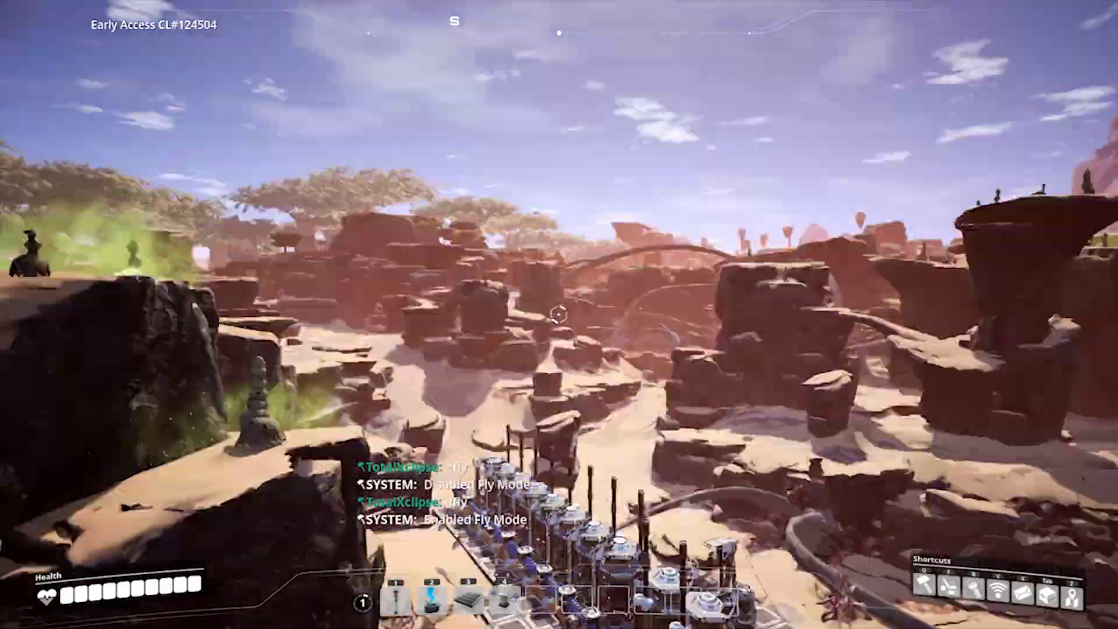
pyautogui.press('w')
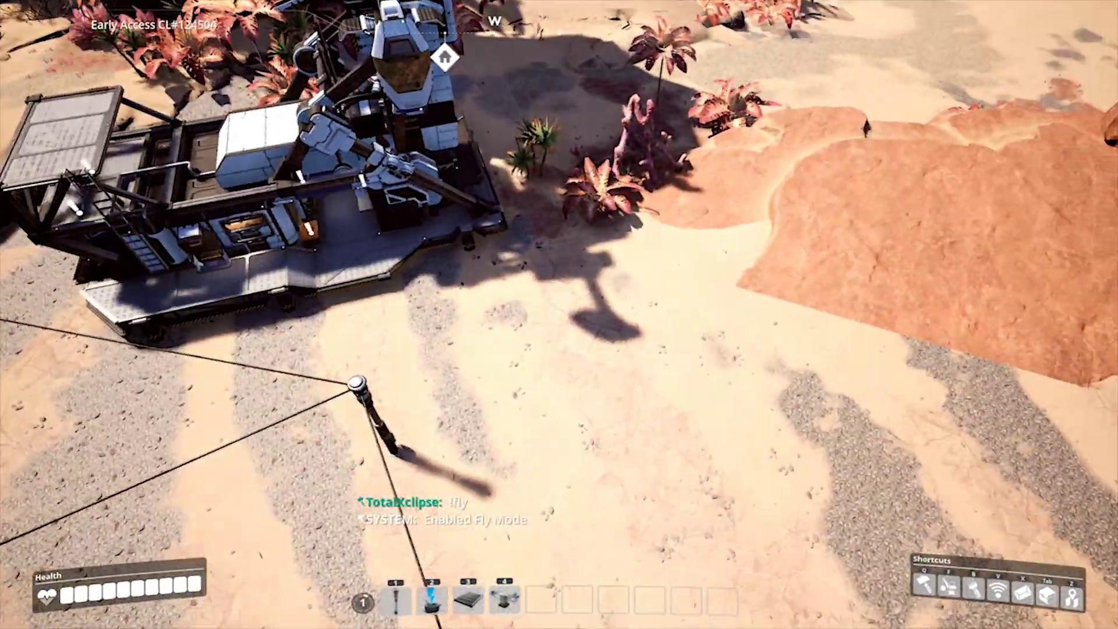
pyautogui.press('w')
pyautogui.press('w')
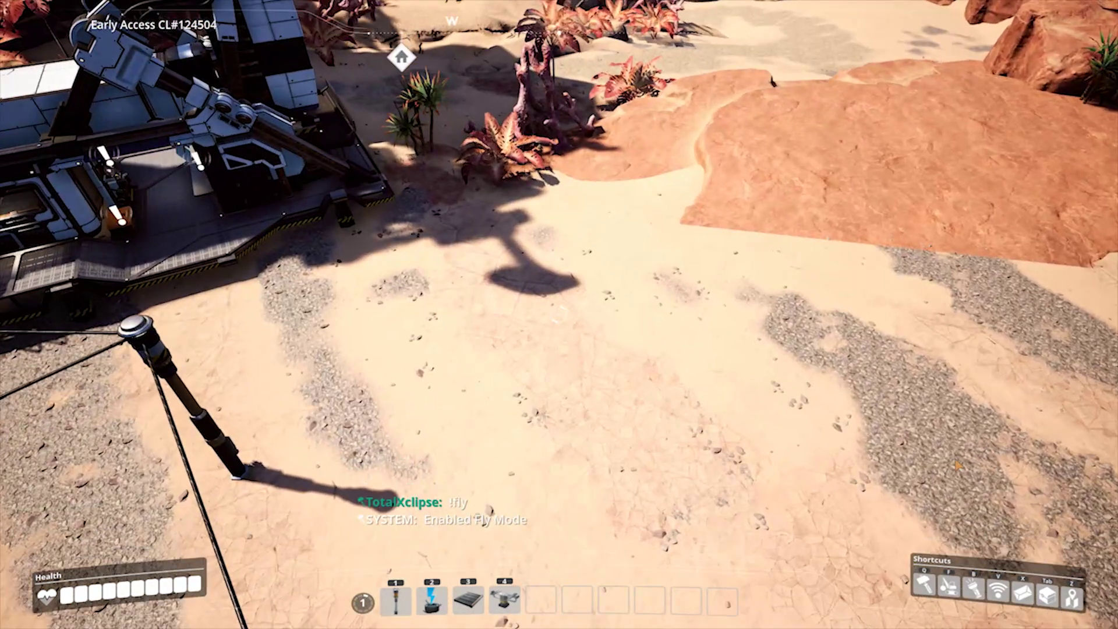
pyautogui.press('q')
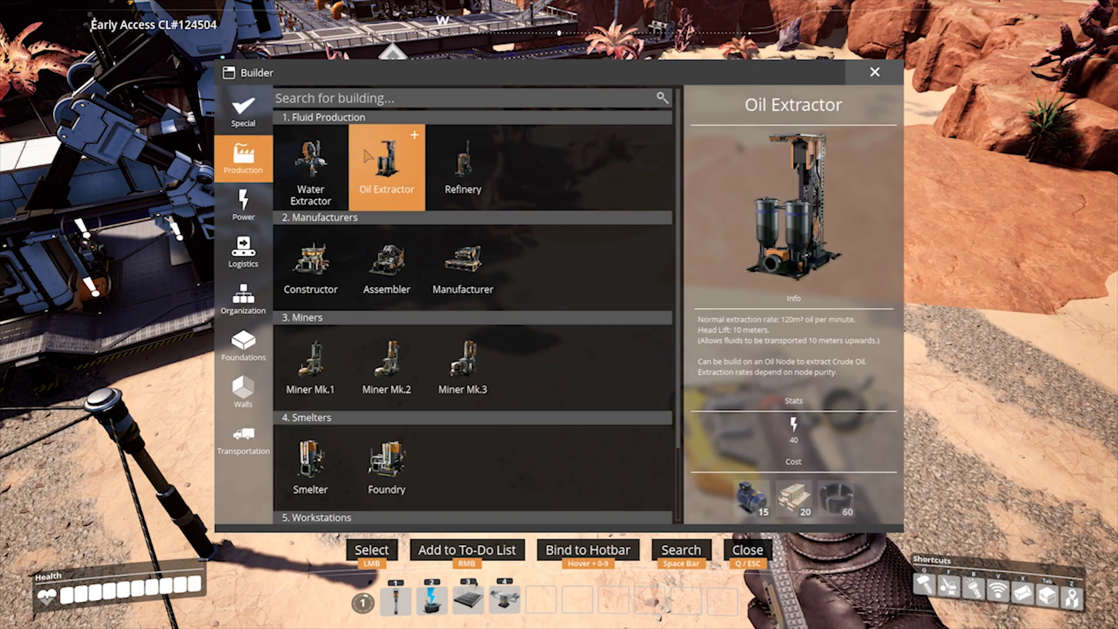
# Step: Place a new Equipment Workshop on the sand beside the base
pyautogui.click(386, 476)
pyautogui.scroll(4, 559, 280)
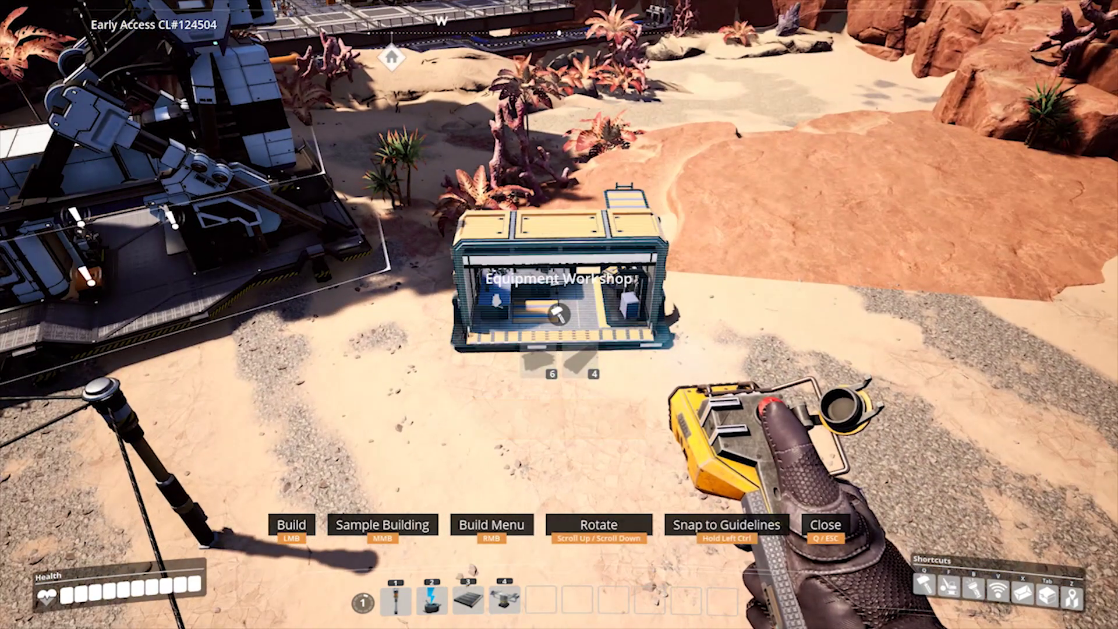
pyautogui.click(559, 314)
# Step: Craft a MoarFactory Tablet at the new Equipment Workshop
pyautogui.press('w')
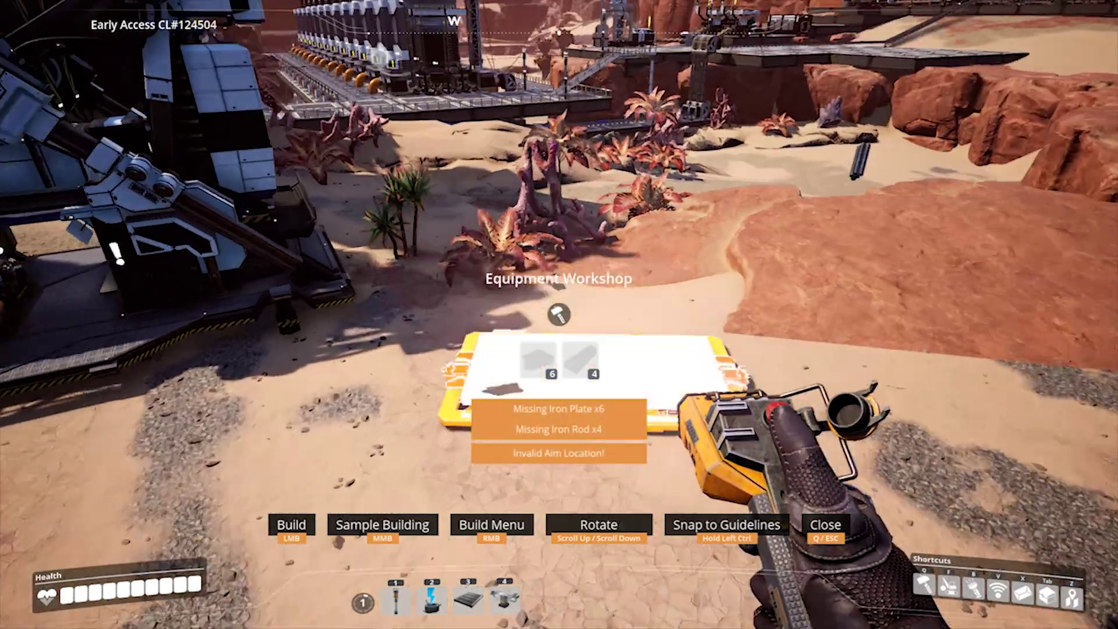
pyautogui.press('e')
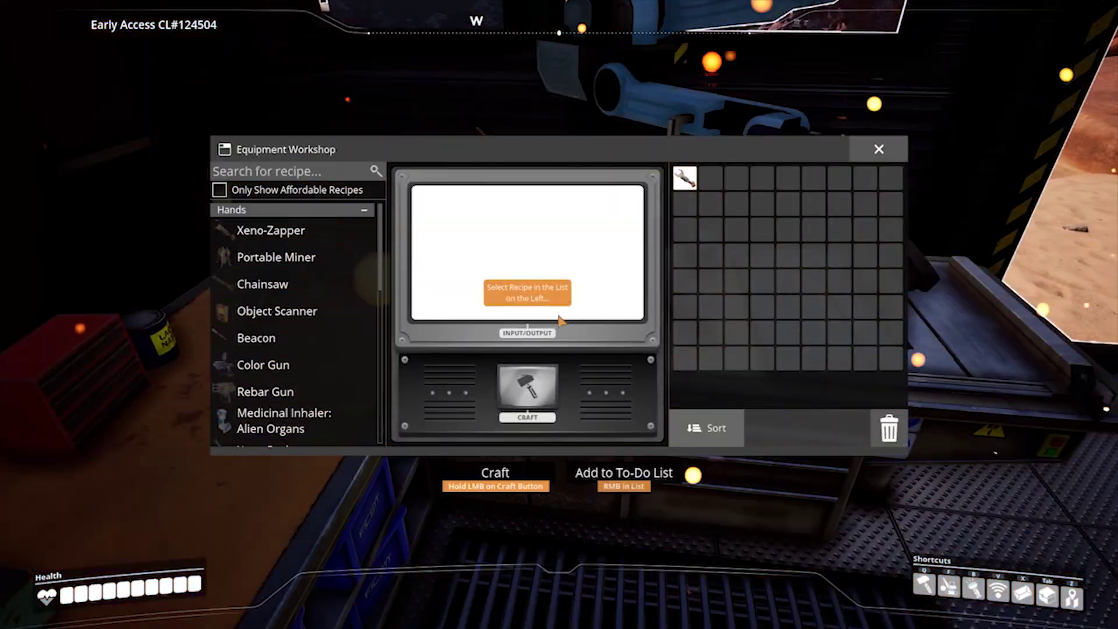
pyautogui.scroll(-15, 291, 335)
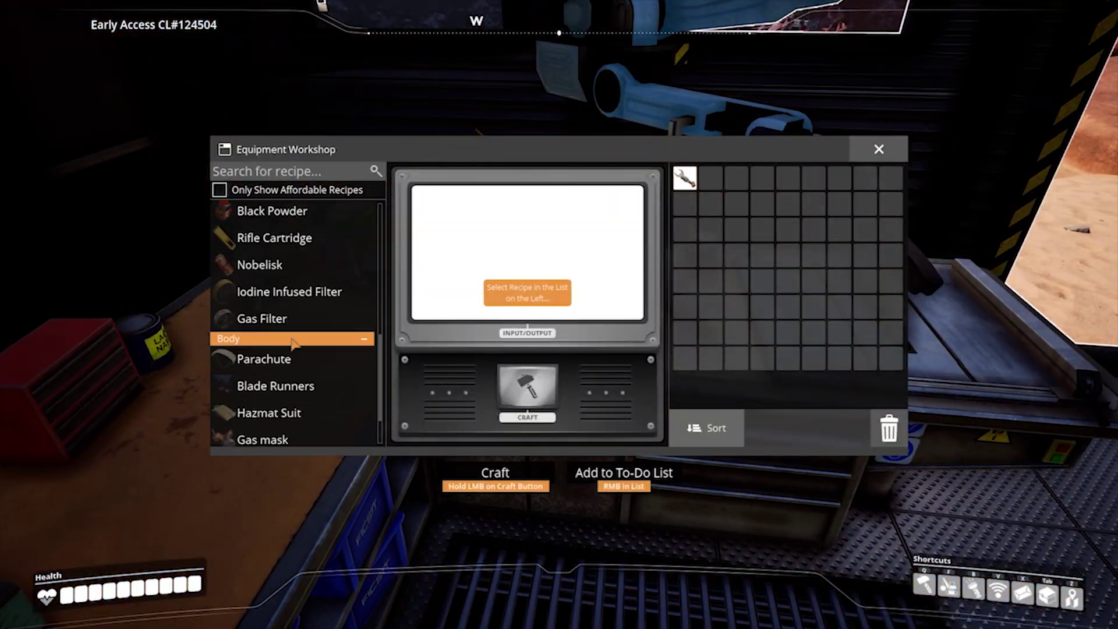
pyautogui.click(290, 430)
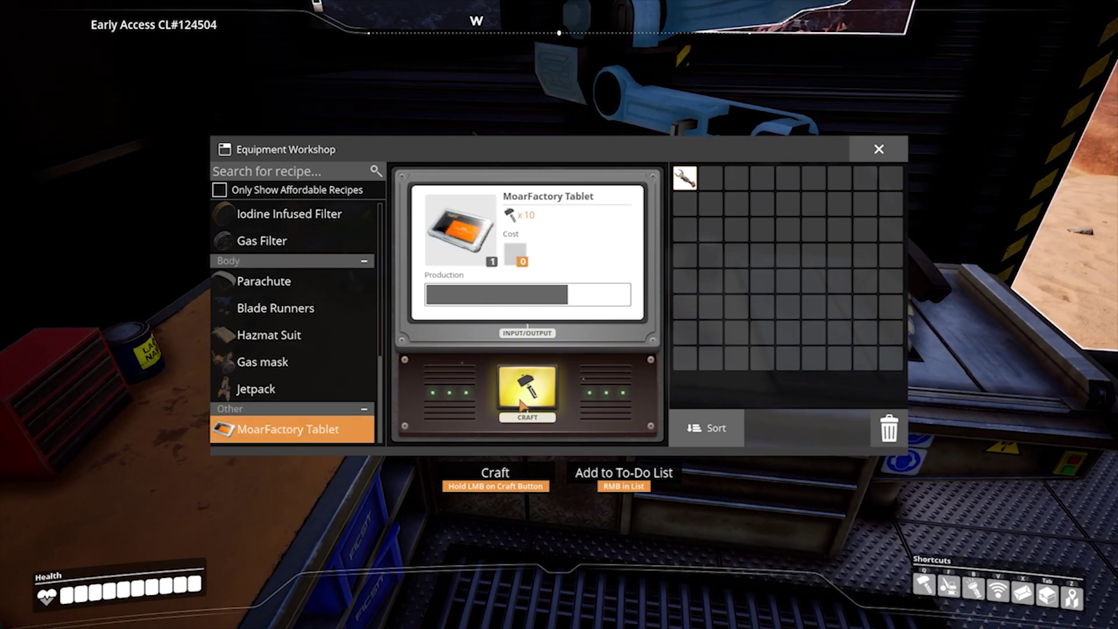
pyautogui.press('Escape')
pyautogui.press('Tab')
# Step: Equip the MoarFactory Tablet from the inventory and open its building catalogue
pyautogui.doubleClick(356, 209)
pyautogui.press('Tab')
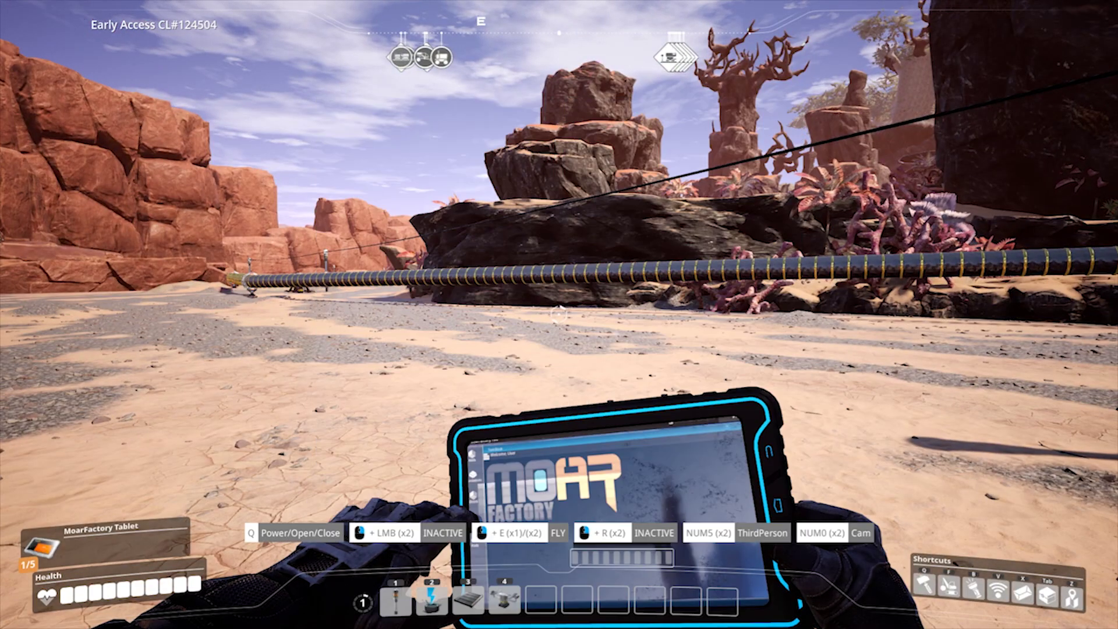
pyautogui.press('q')
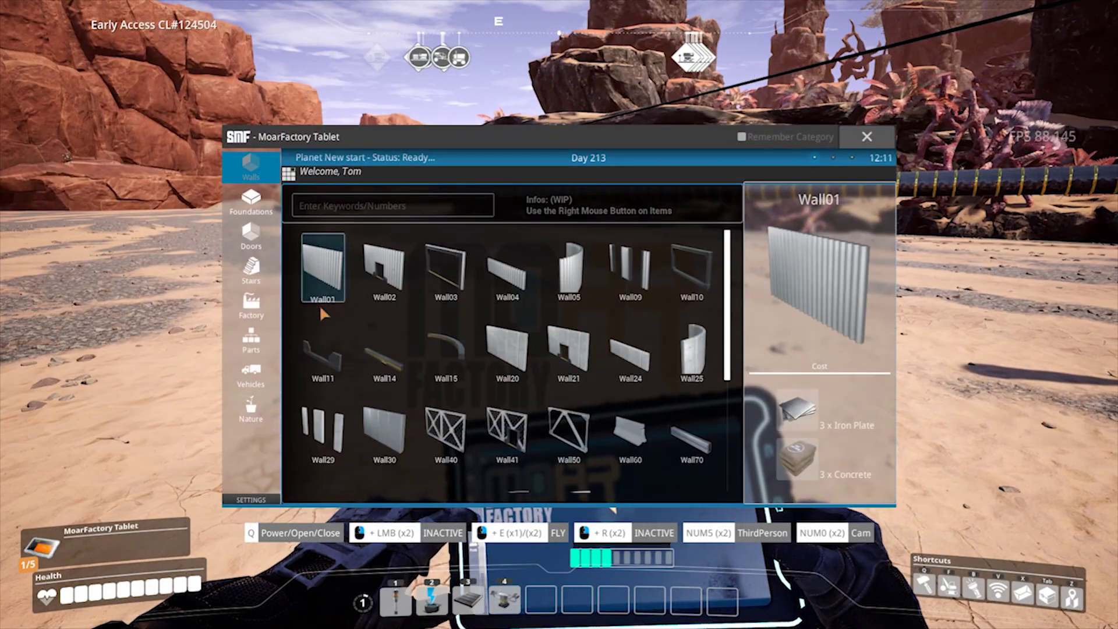
# Step: Browse the tablet's Doors, Stairs, Factory and Parts categories
pyautogui.click(246, 238)
pyautogui.click(251, 269)
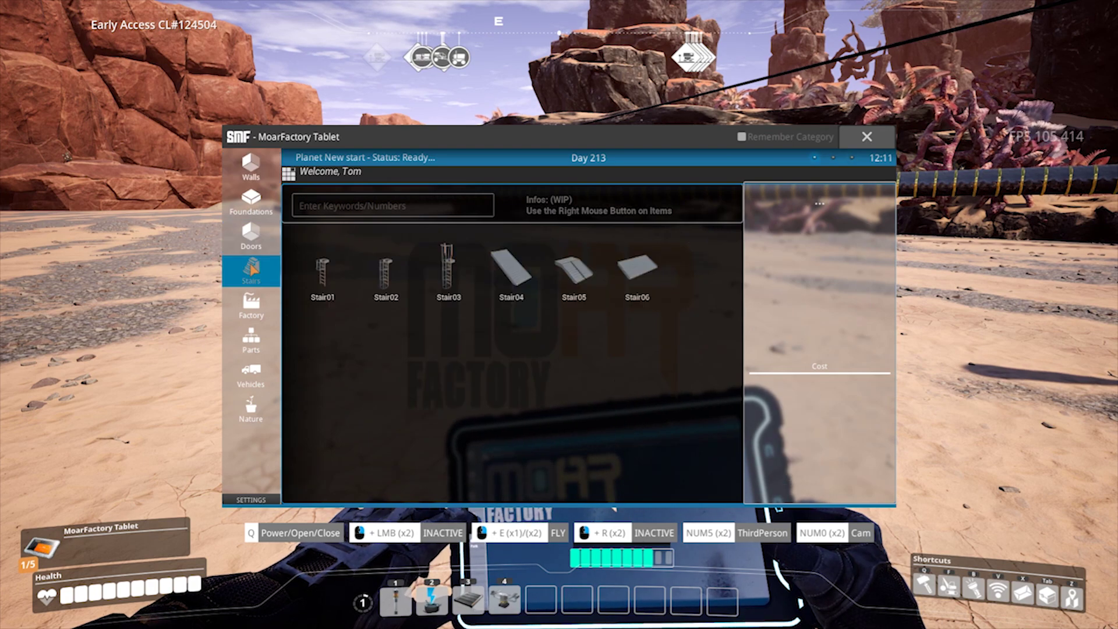
pyautogui.click(255, 316)
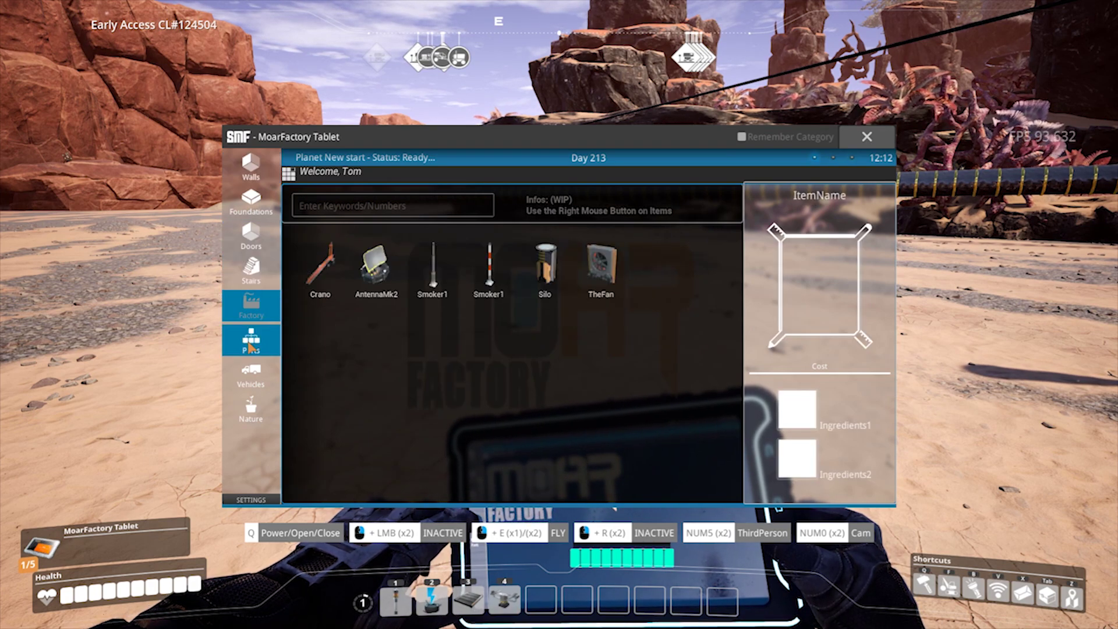
pyautogui.click(250, 343)
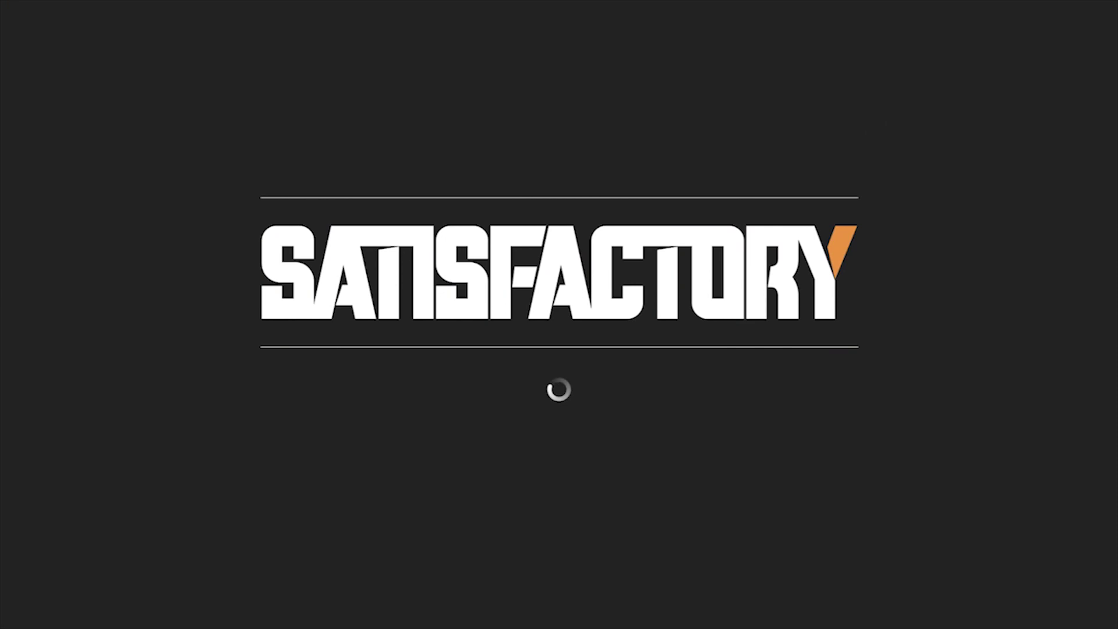